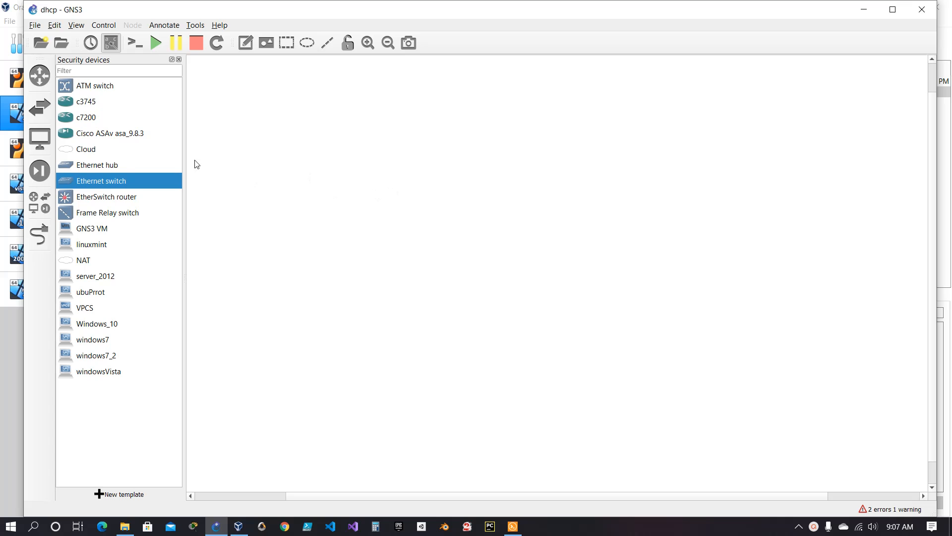
Place a c7200 router, an Ethernet switch and a windows7 node in a vertical column in the workspace.
drag(78, 118, 489, 122)
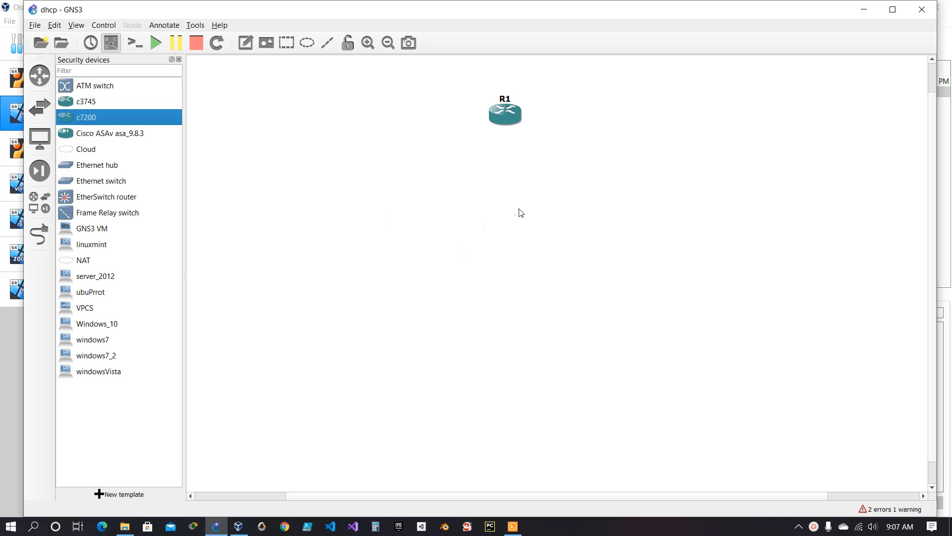
drag(509, 120, 489, 93)
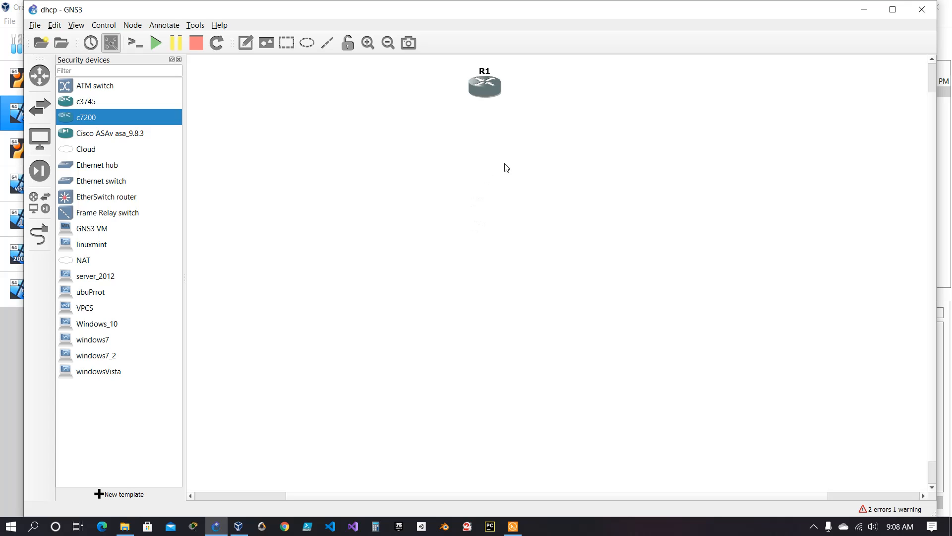
drag(483, 87, 487, 120)
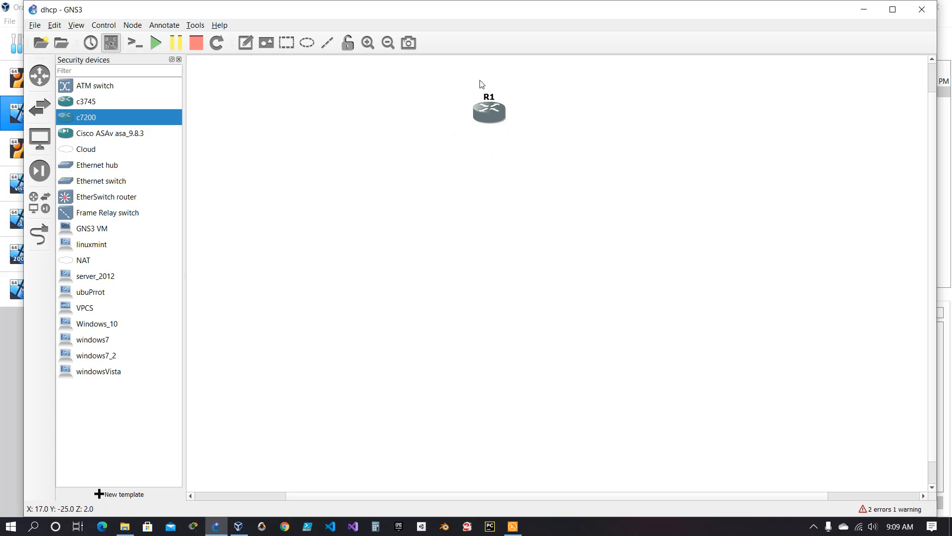
click(106, 50)
drag(489, 118, 490, 98)
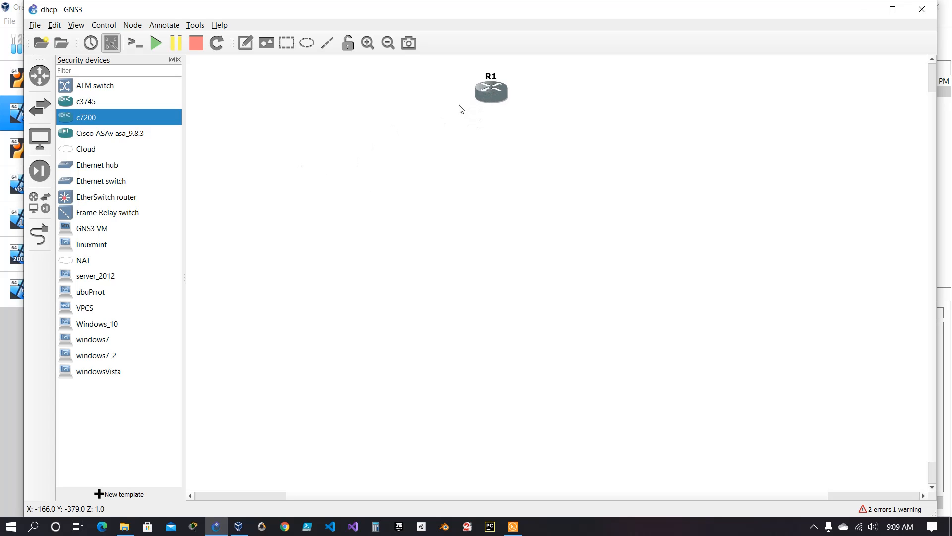
drag(110, 182, 498, 208)
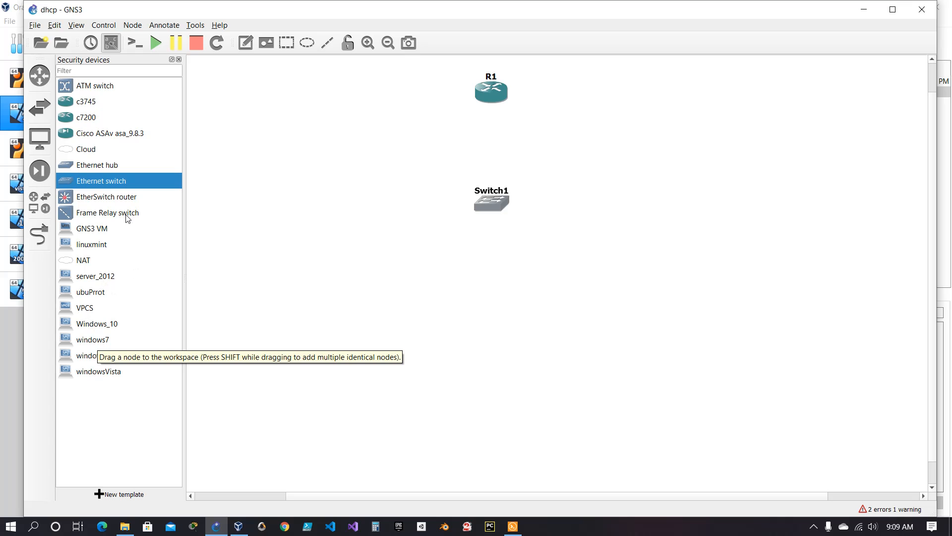
drag(94, 342, 485, 344)
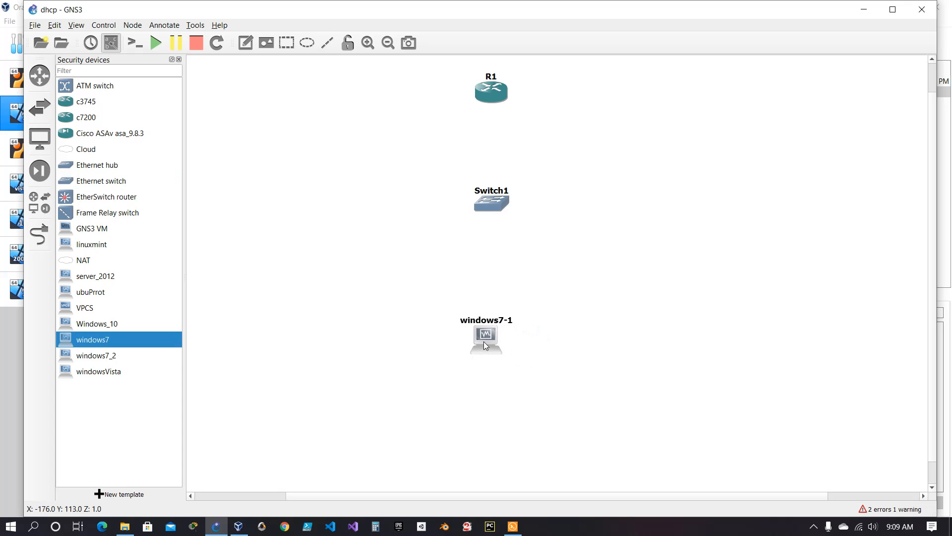
Link R1's FastEthernet0/0 interface to Ethernet0 on Switch1.
click(39, 234)
click(484, 93)
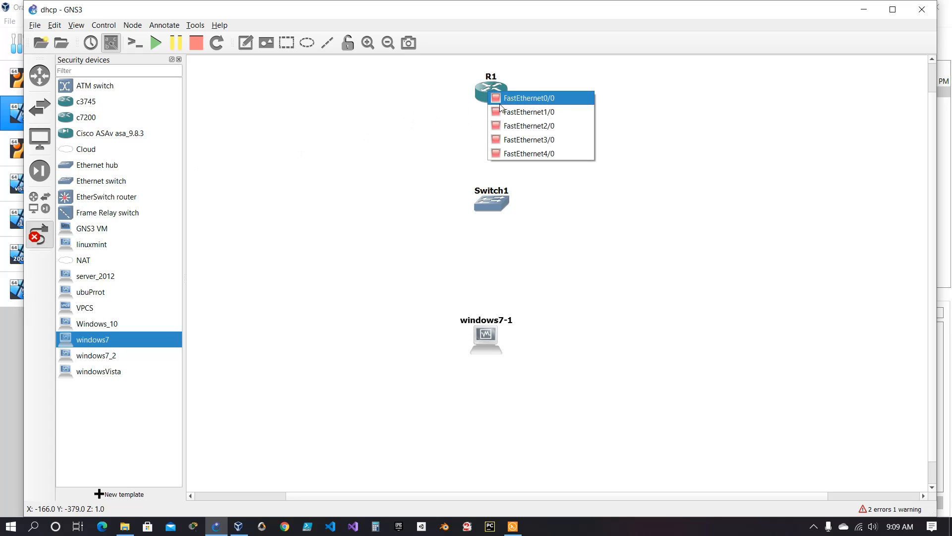
click(514, 99)
click(493, 202)
click(510, 209)
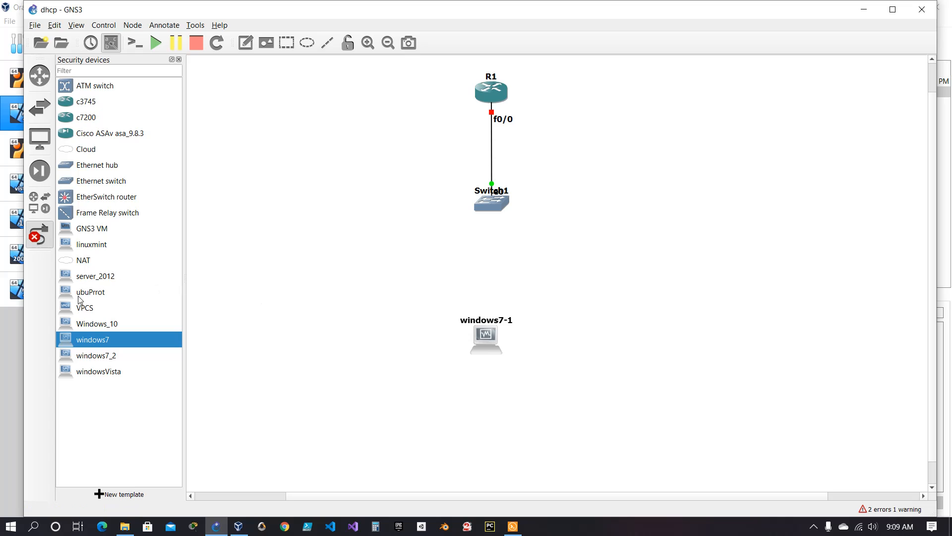
Link Ethernet1 on Switch1 to e0 on windows7-1, and line both nodes up beneath the router.
click(492, 205)
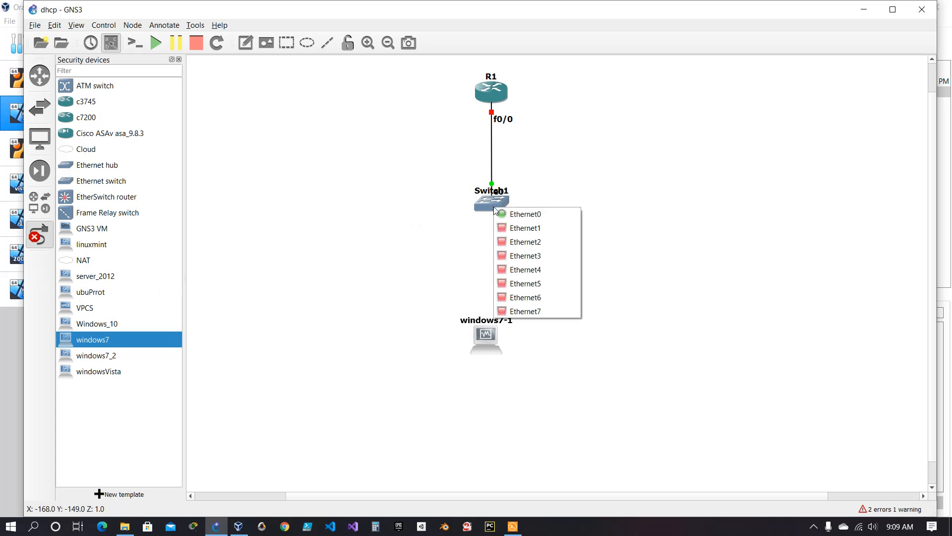
click(520, 228)
click(484, 333)
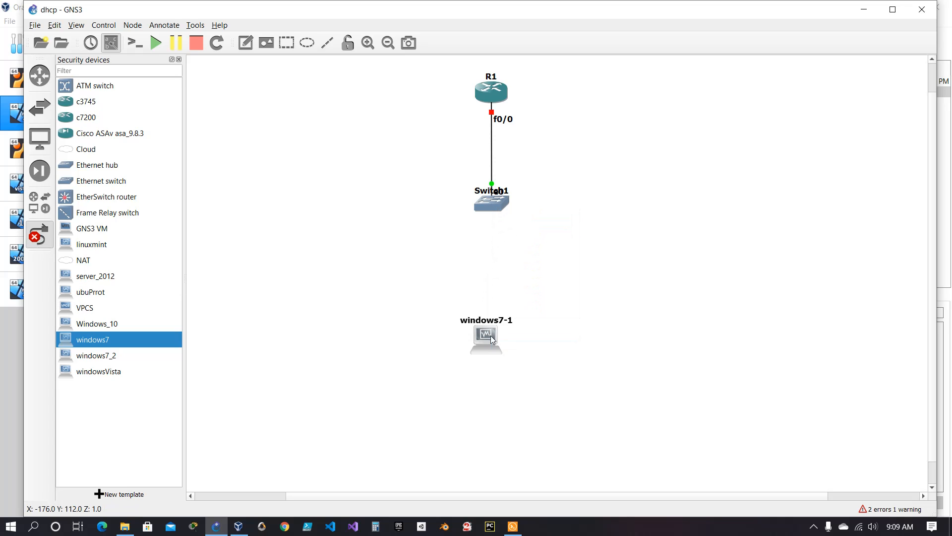
key(Escape)
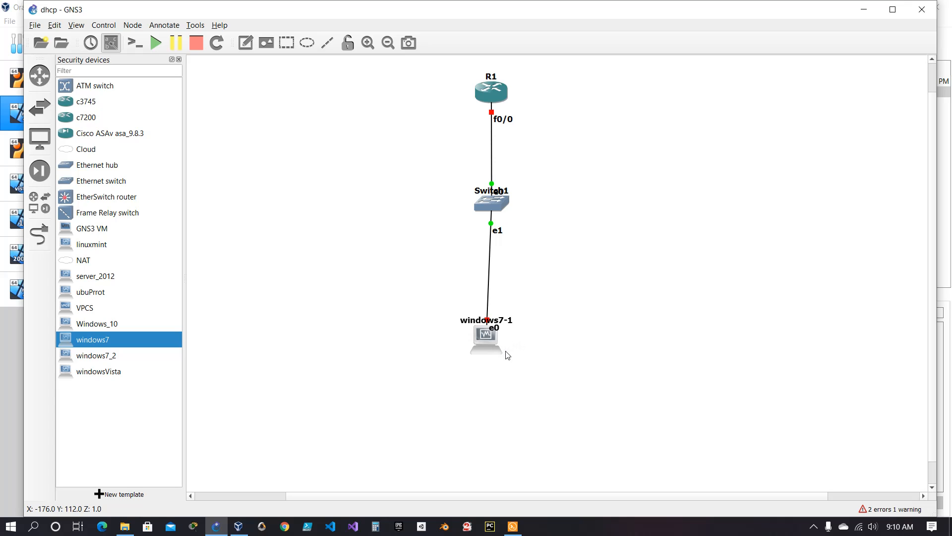
drag(486, 347, 489, 329)
drag(498, 209, 494, 211)
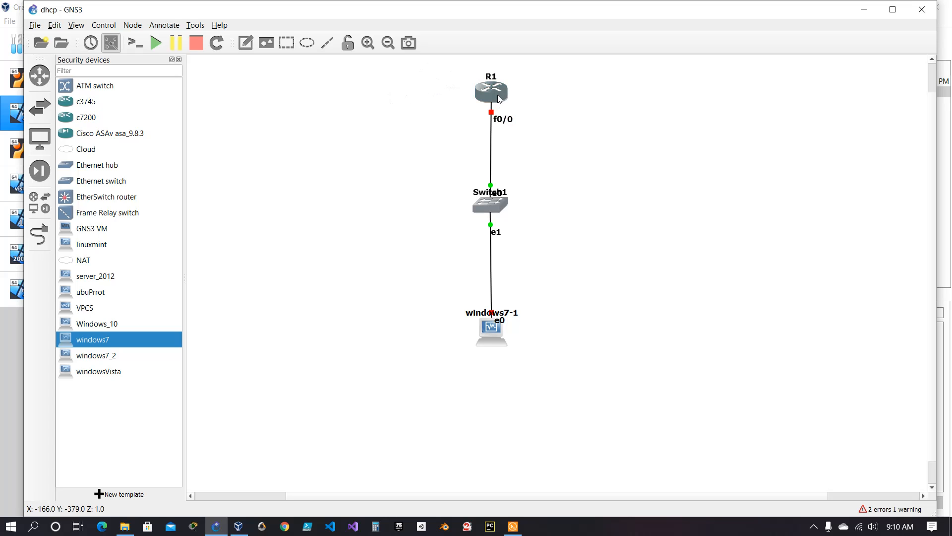
Start all nodes in the topology and maximize the project window, nudging windows7-1 slightly lower.
click(156, 42)
click(500, 279)
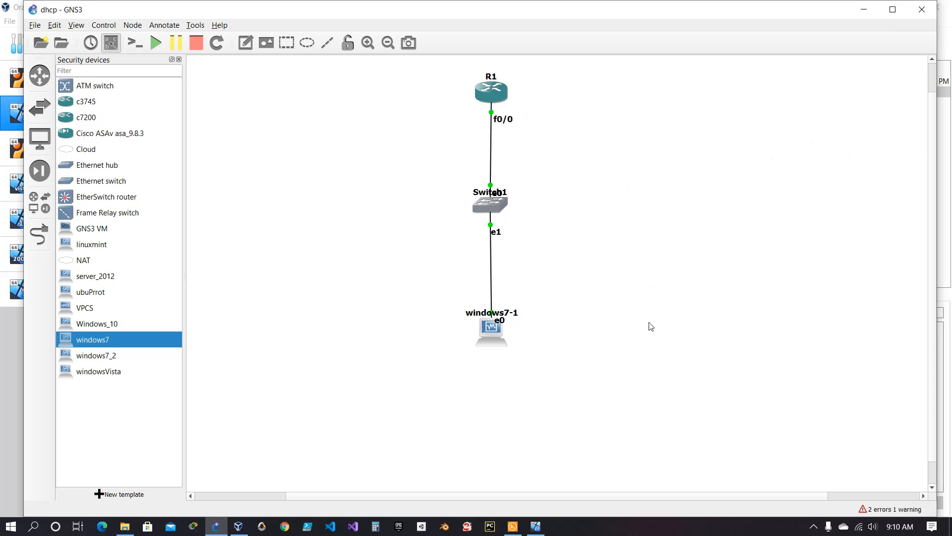
click(893, 10)
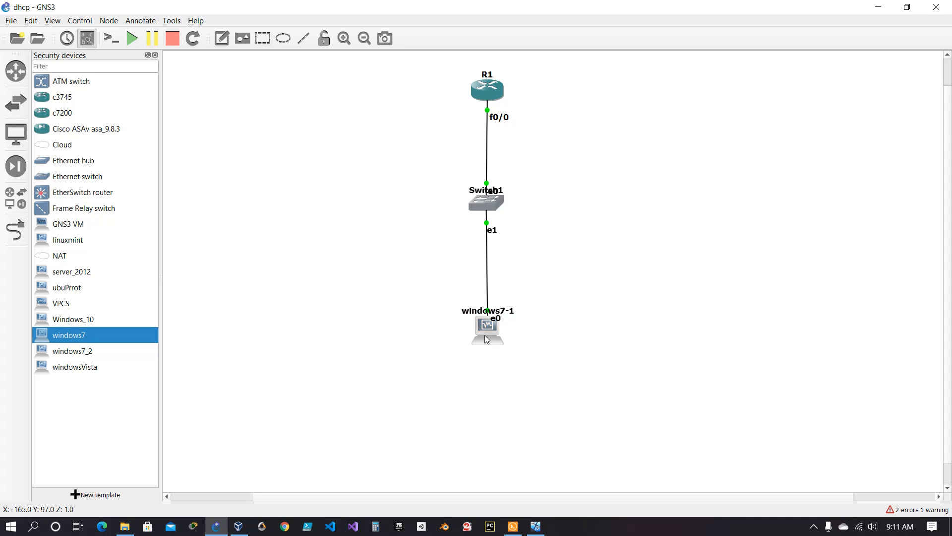
mouse_move(484, 334)
mouse_down()
mouse_move(457, 335)
mouse_move(494, 342)
mouse_up()
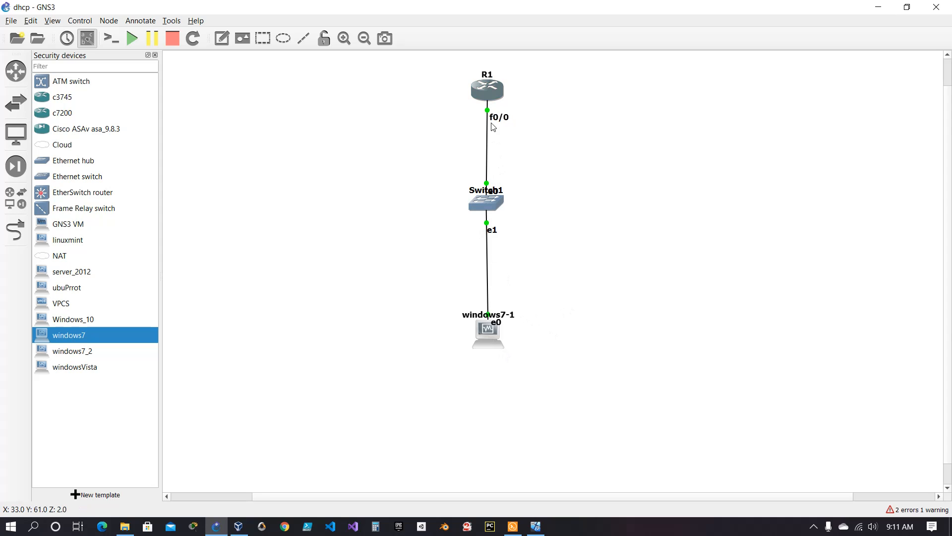
Open R1's console at its command prompt, keep only one R1 session, and place the console window beside the topology.
right_click(488, 88)
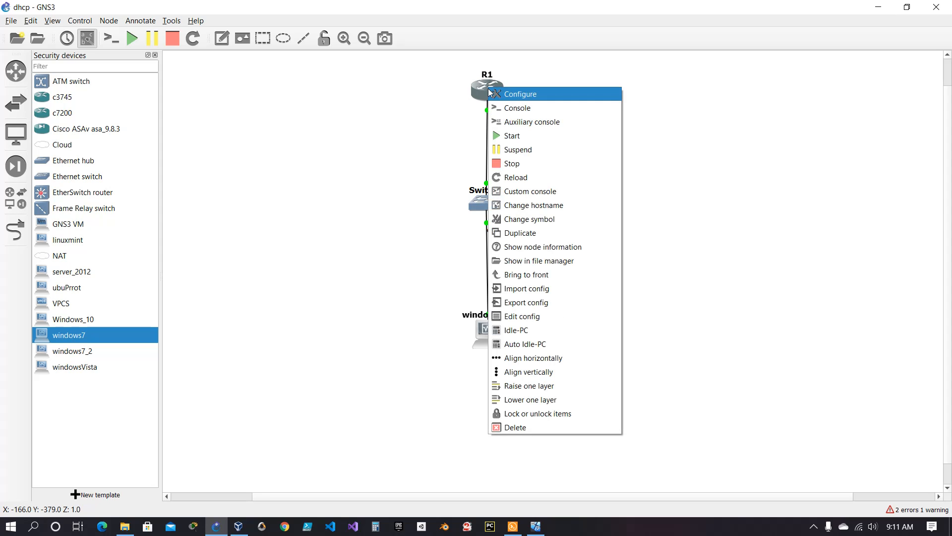
click(520, 110)
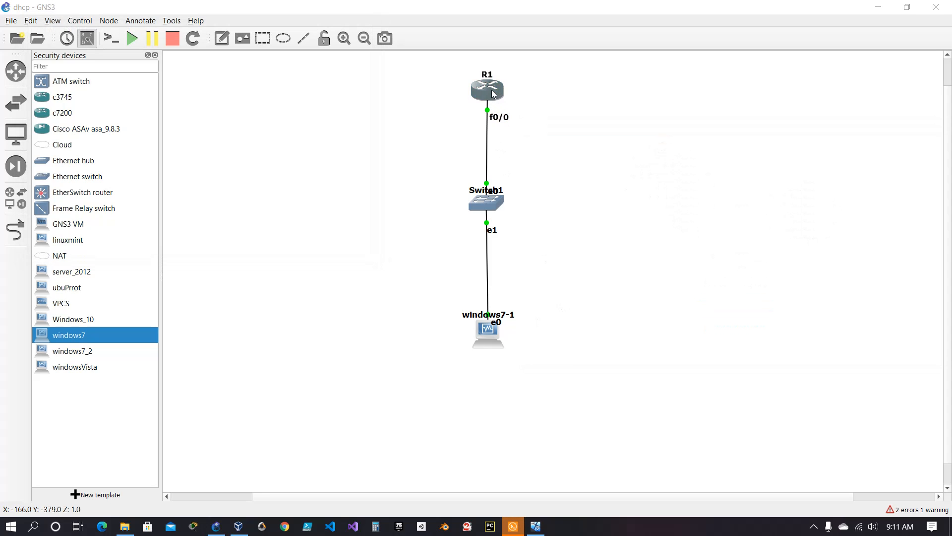
click(514, 523)
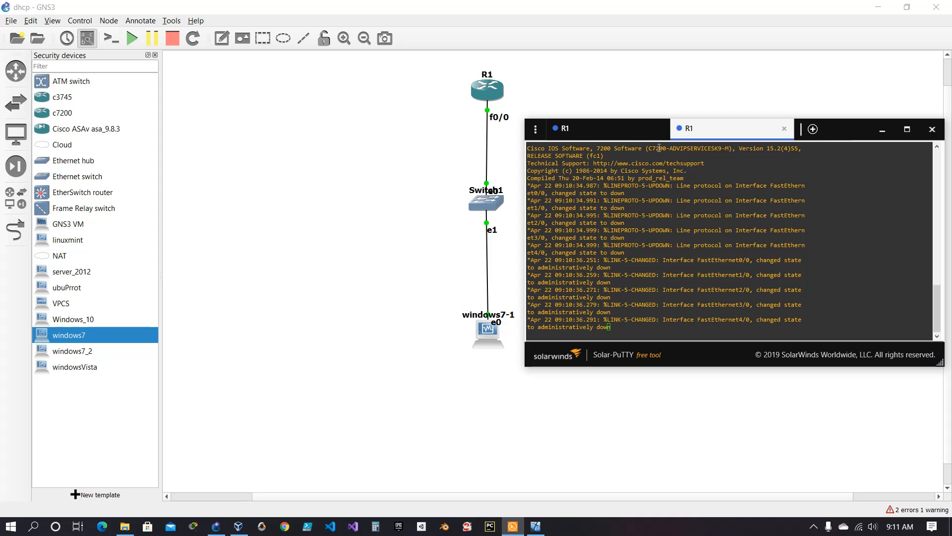
click(660, 129)
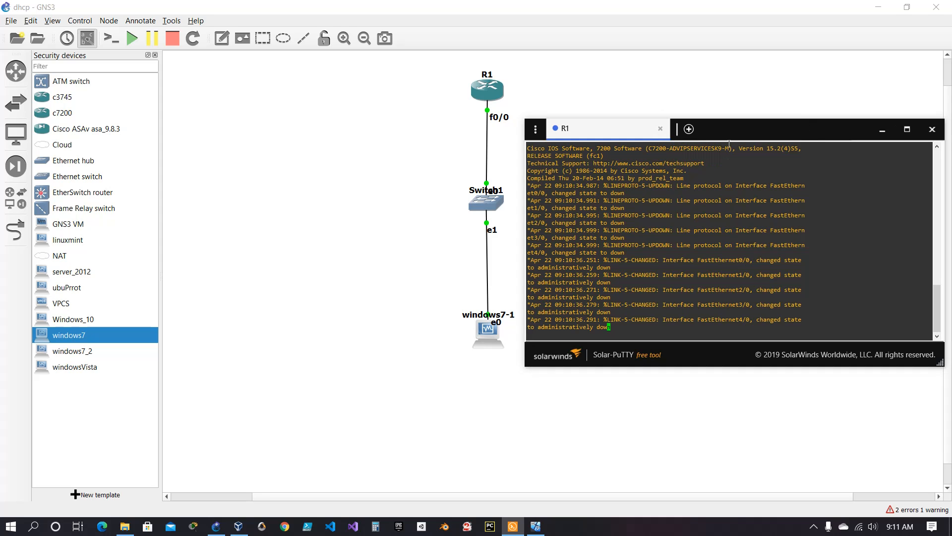
drag(734, 135, 718, 103)
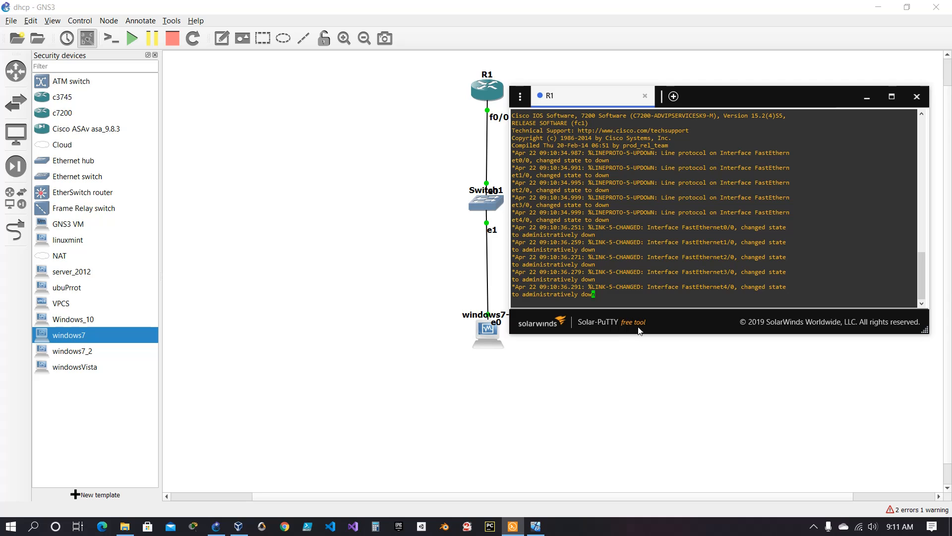
drag(719, 96, 529, 149)
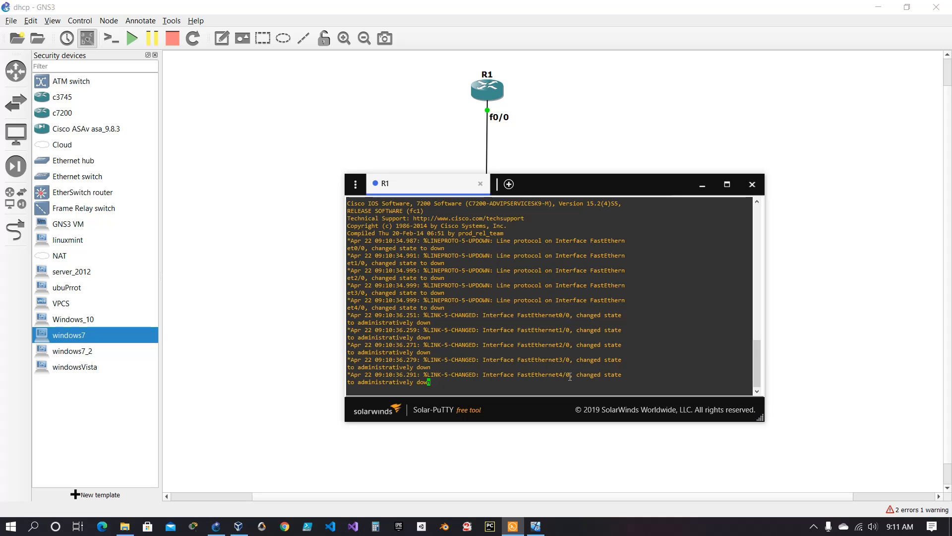
key(Return)
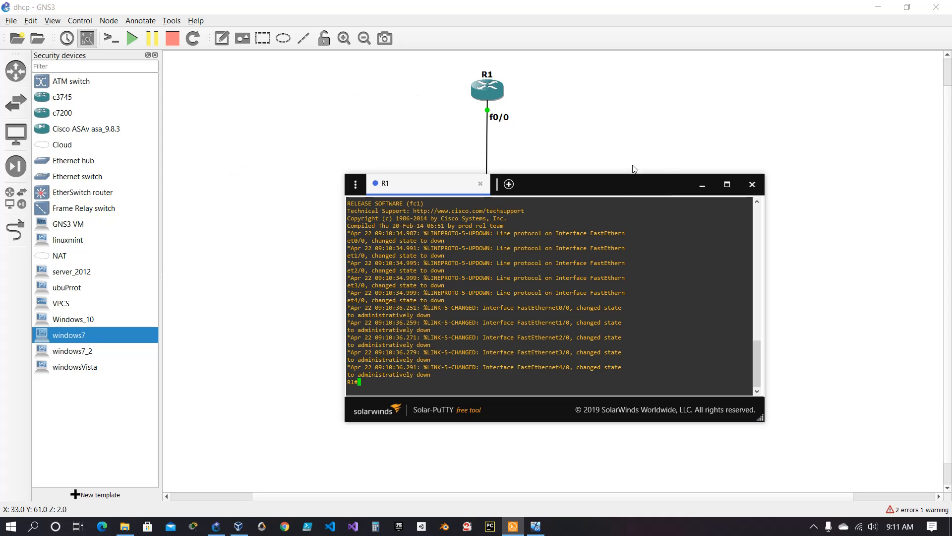
drag(627, 191, 796, 131)
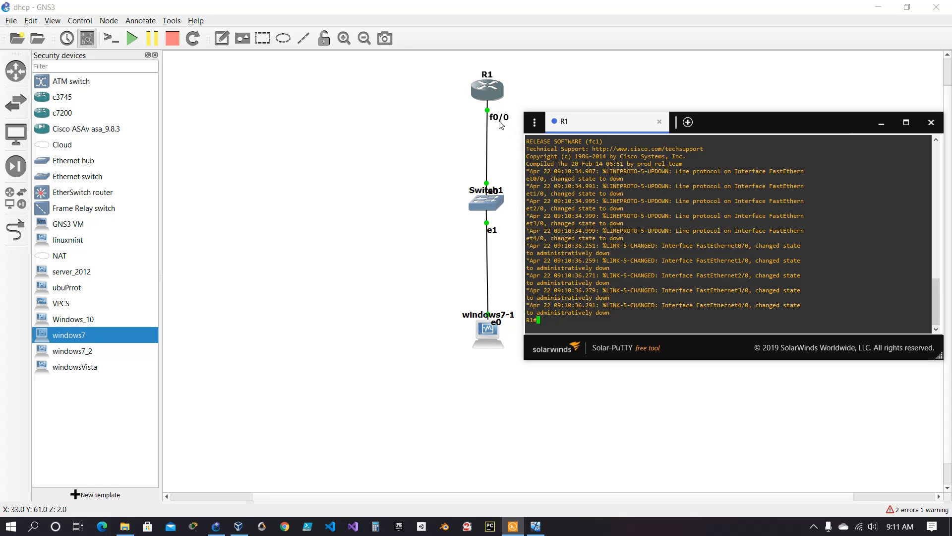
Toggle the interface labels off and on, and move the e1 and e0 labels clear of the link and node name.
click(87, 39)
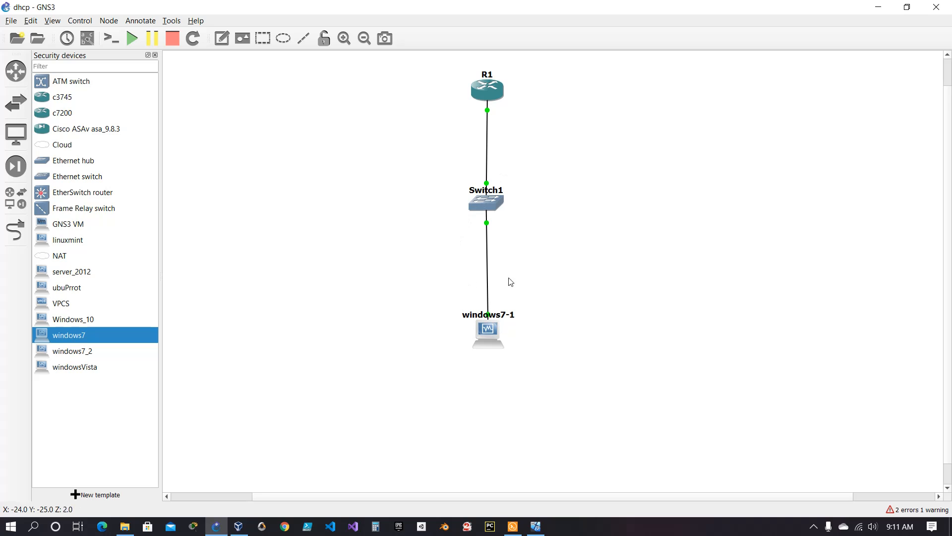
click(88, 38)
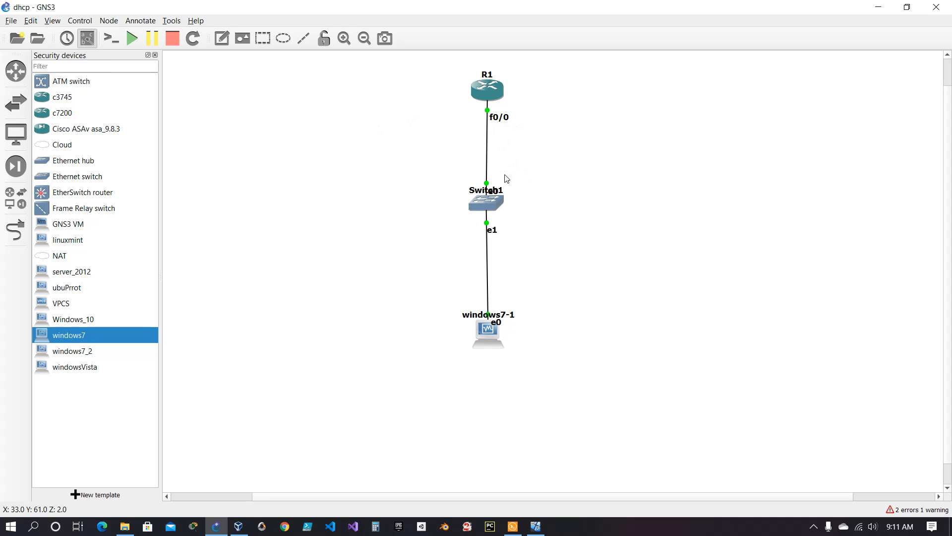
drag(495, 233, 497, 233)
drag(497, 325, 501, 308)
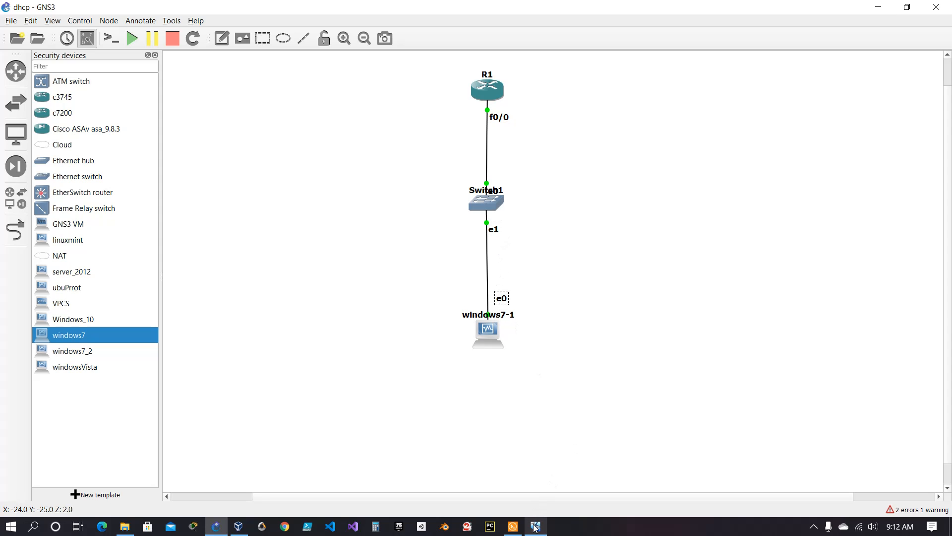
Switch to the windows7 virtual machine in VirtualBox and log on by entering the account password.
click(513, 528)
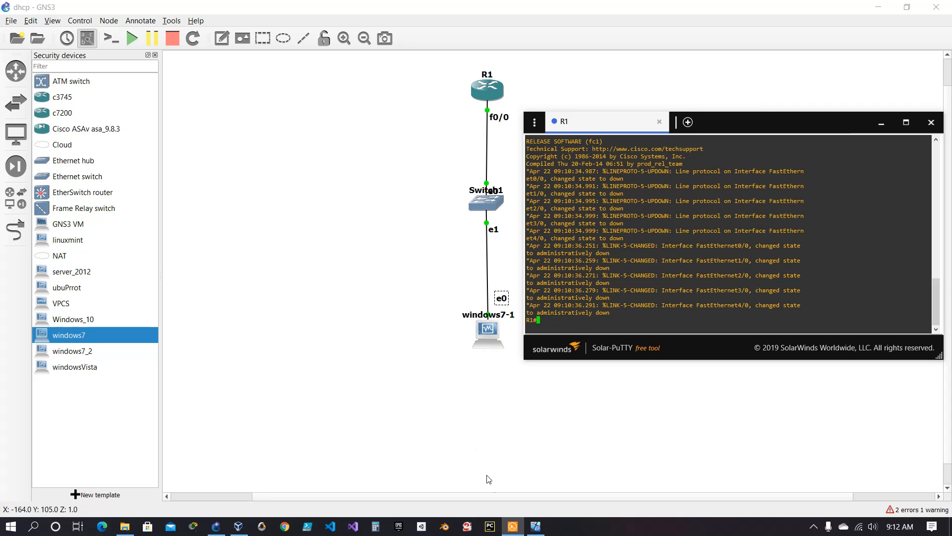
click(536, 527)
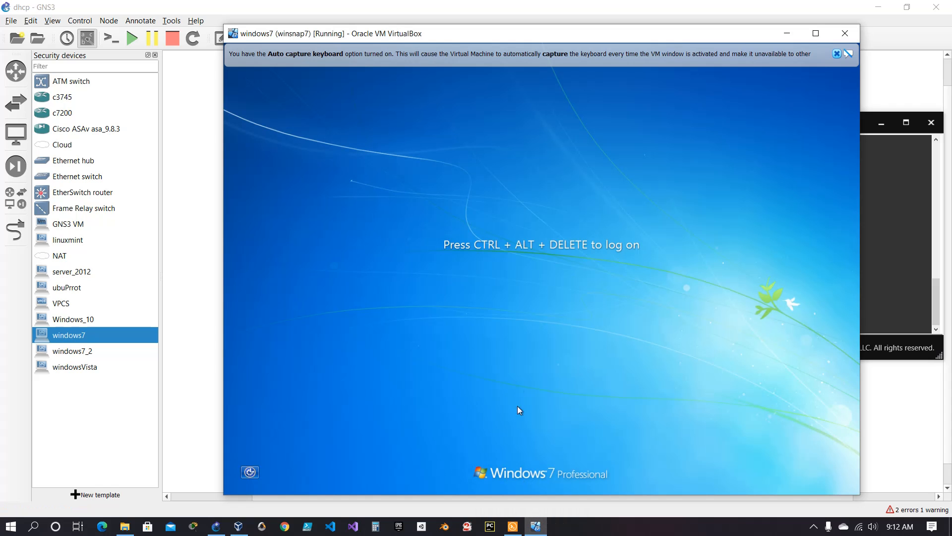
key(ctrl+Delete)
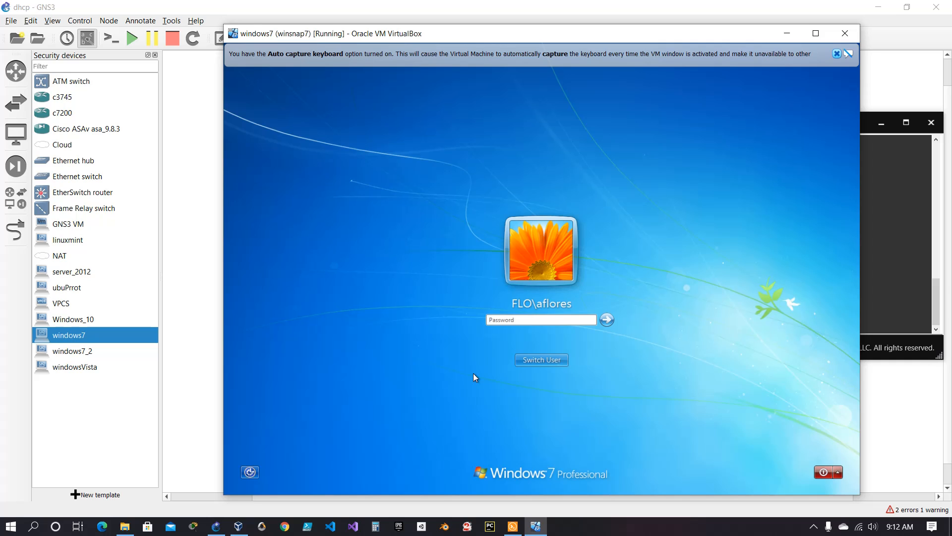
text(pas)
key(Return)
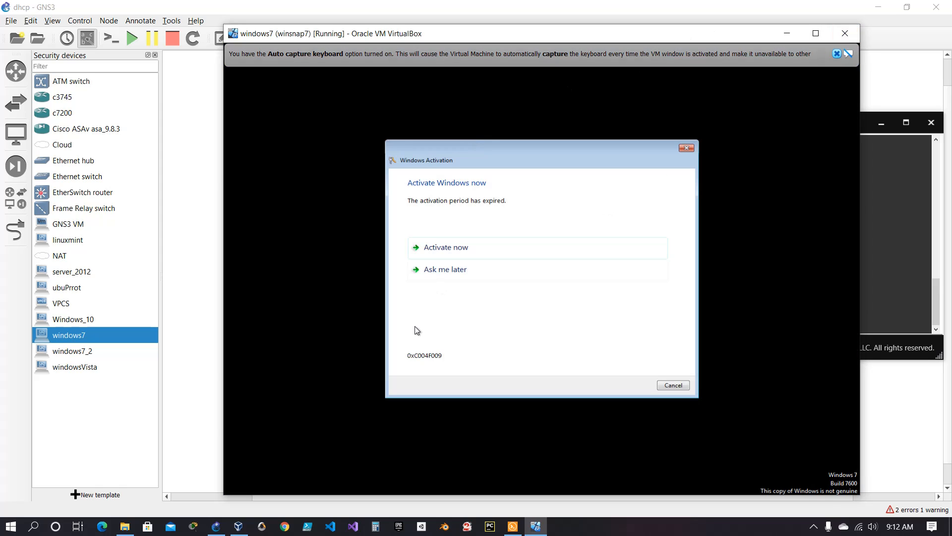
Postpone the Windows activation, closing its dialog and the VirtualBox keyboard capture notice.
click(443, 272)
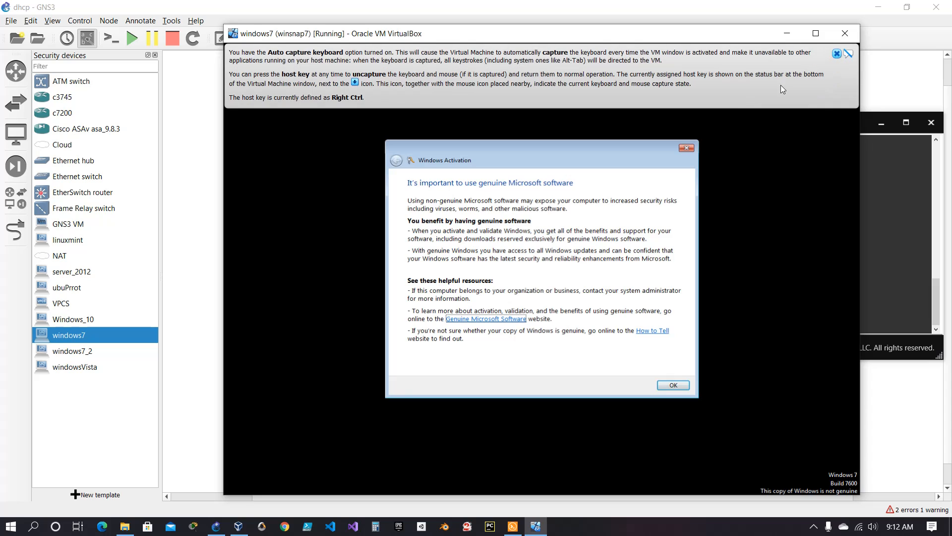
click(686, 147)
click(836, 53)
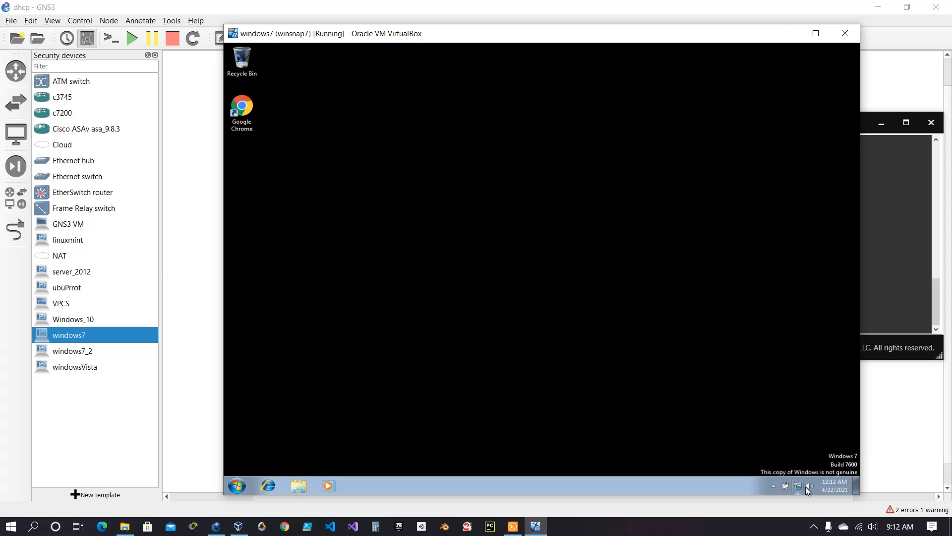
Open the Network and Sharing Center's adapter settings in the Windows 7 machine and request the Local Area Connection's properties.
mouse_move(798, 490)
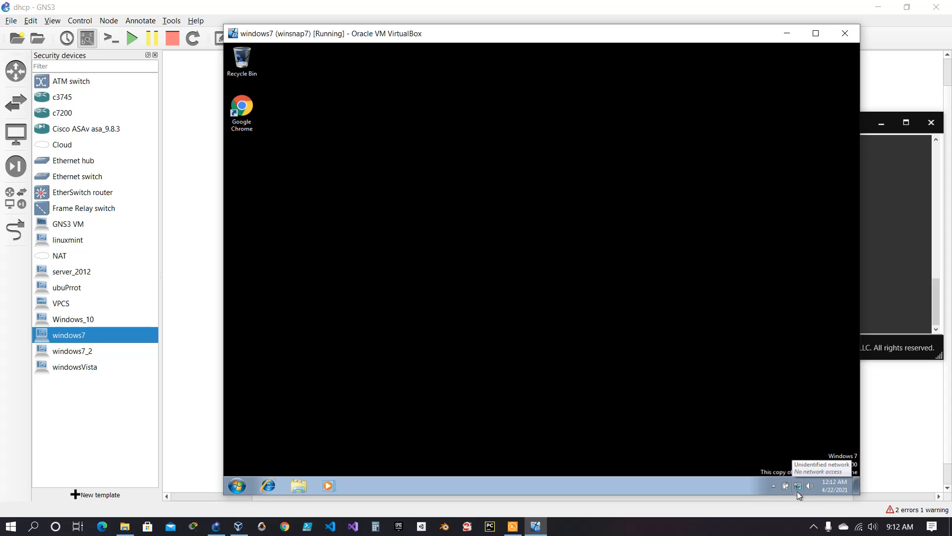
right_click(796, 486)
click(773, 459)
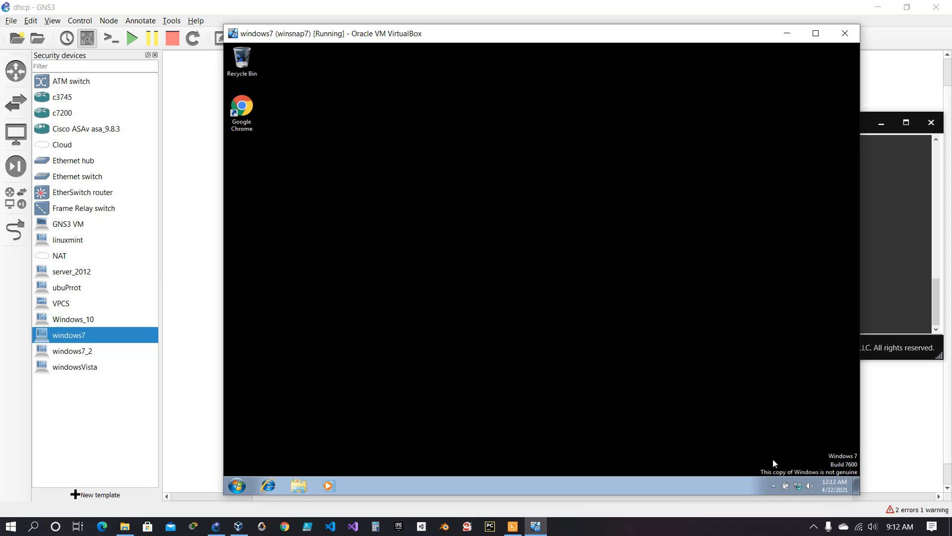
right_click(796, 485)
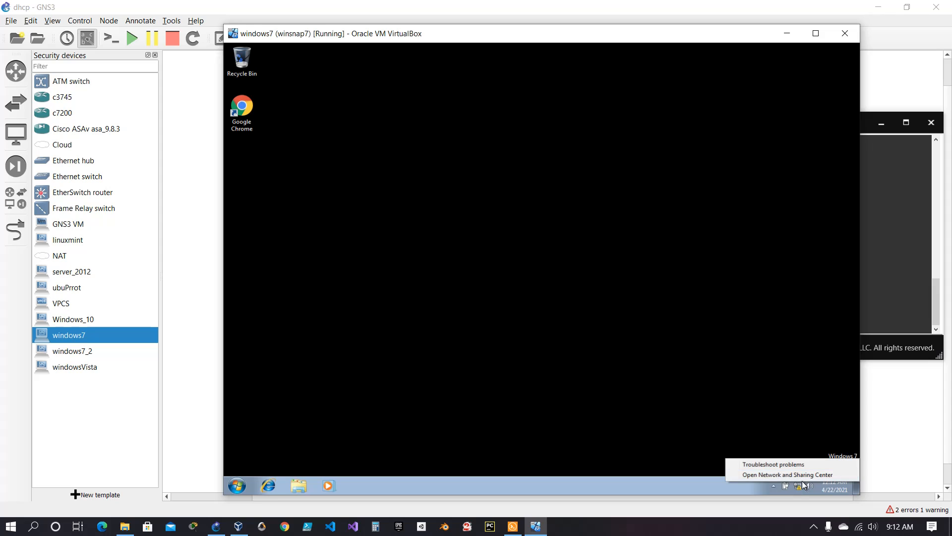
click(789, 475)
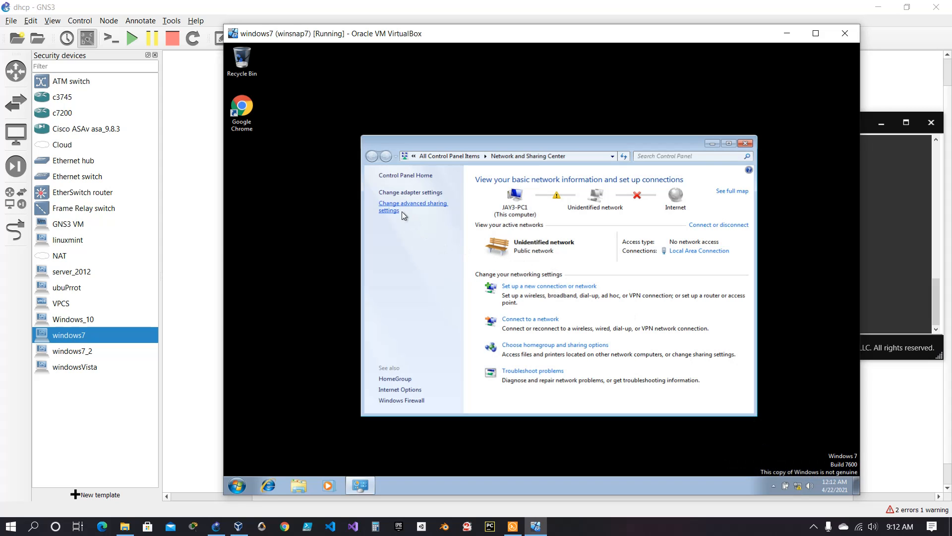
click(411, 195)
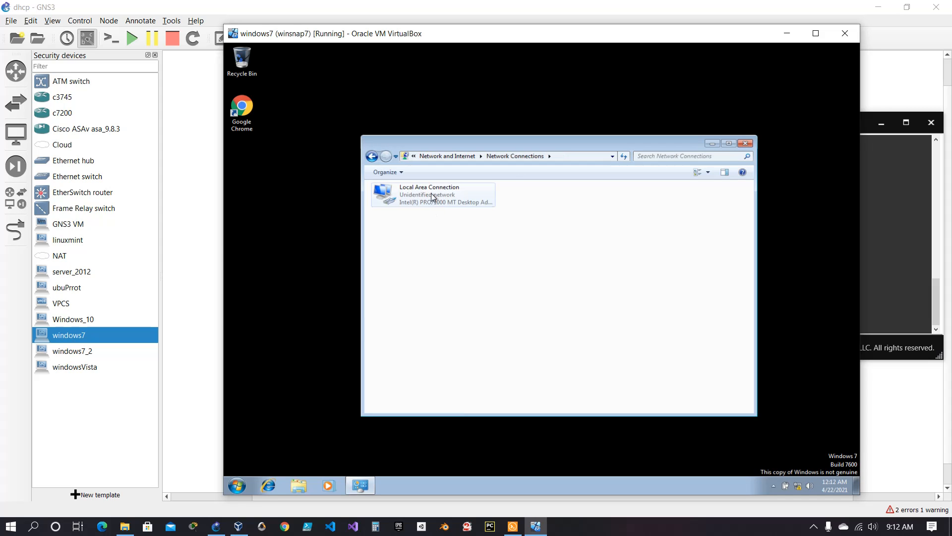
right_click(433, 193)
click(471, 283)
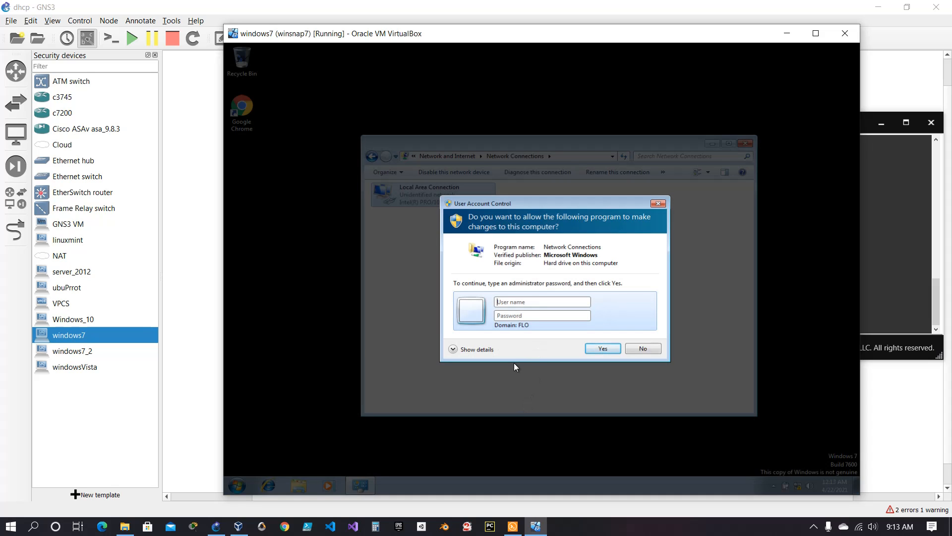
Authorize the Network Connections program as administrator by entering the account password.
text(administrator)
key(Caps_Lock)
text(•)
key(Caps_Lock)
text(••)
key(Return)
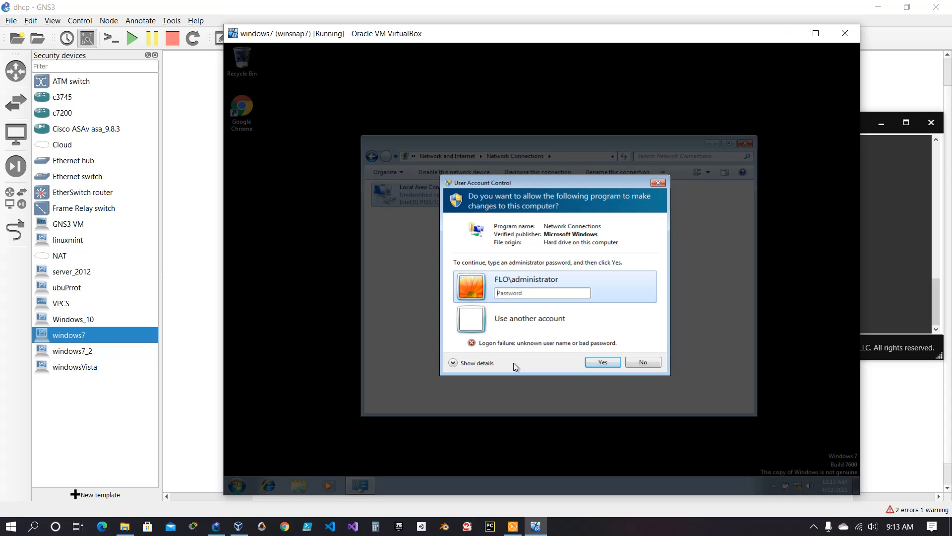
text(••••••••••••)
key(Return)
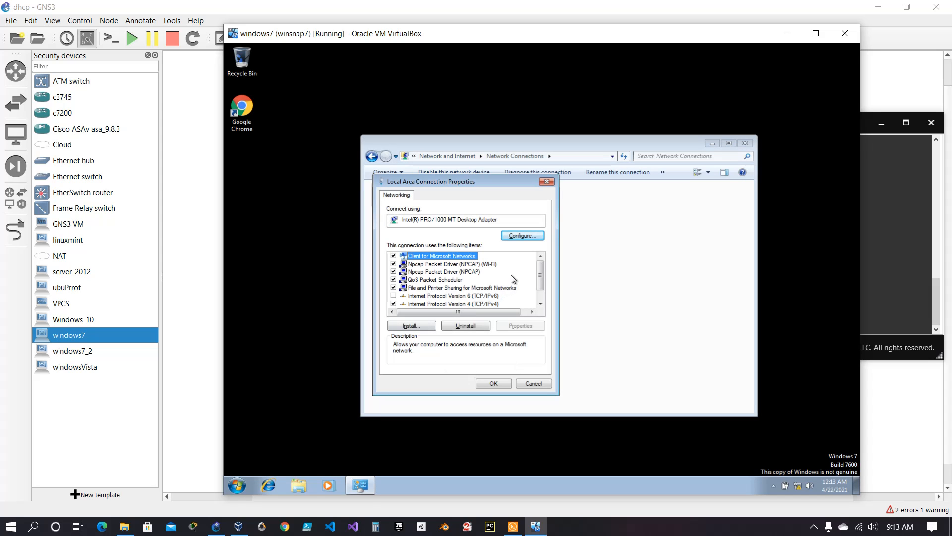
Check the Local Area Connection's Internet Protocol Version 4 addressing settings, accept them, and close the network windows.
drag(536, 275, 543, 287)
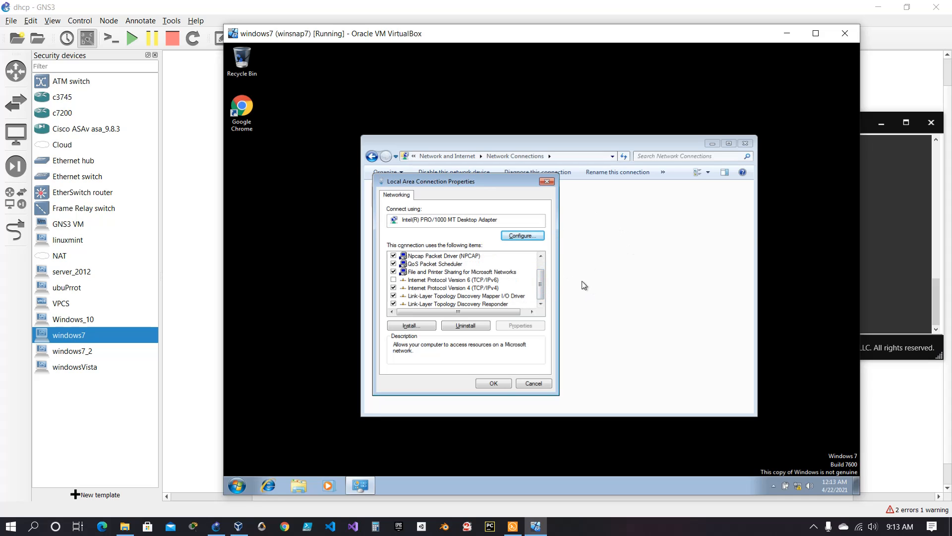
click(469, 289)
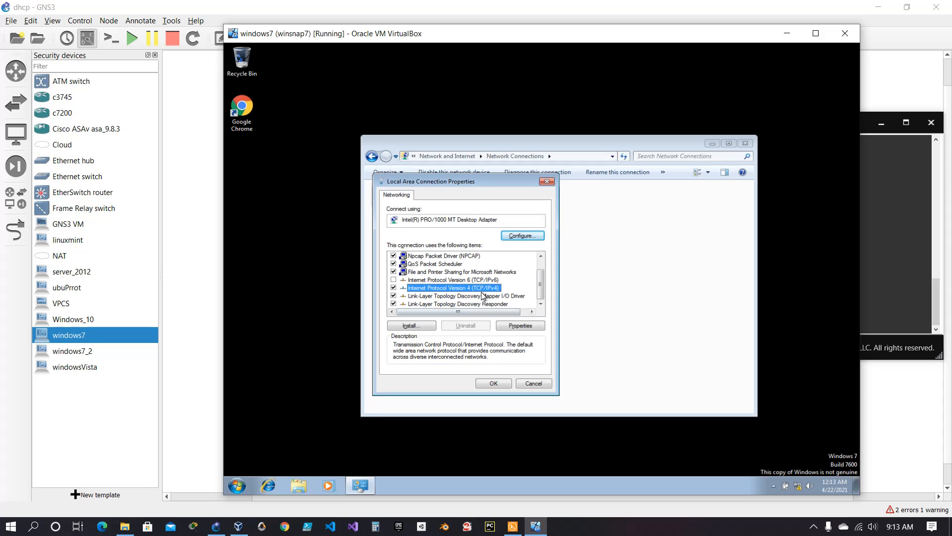
click(520, 326)
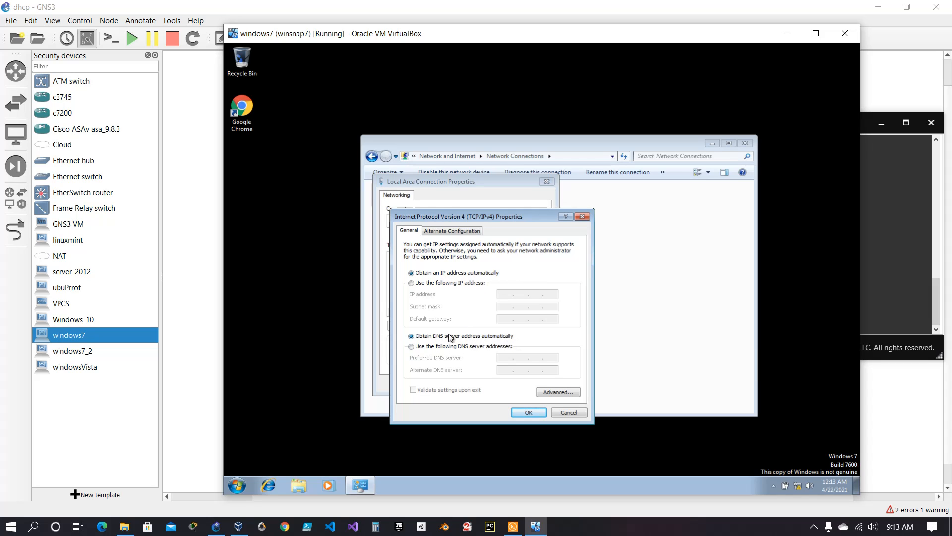
click(528, 413)
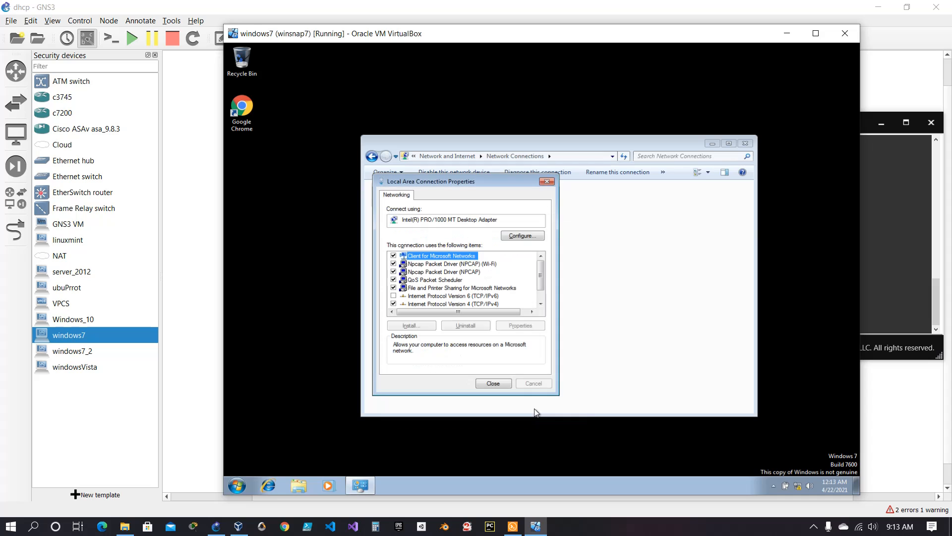
click(503, 384)
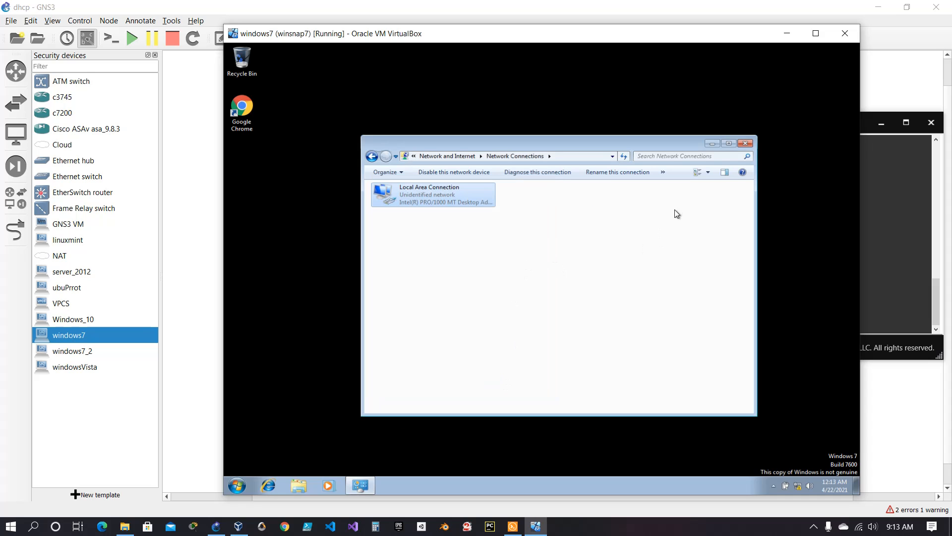
click(745, 143)
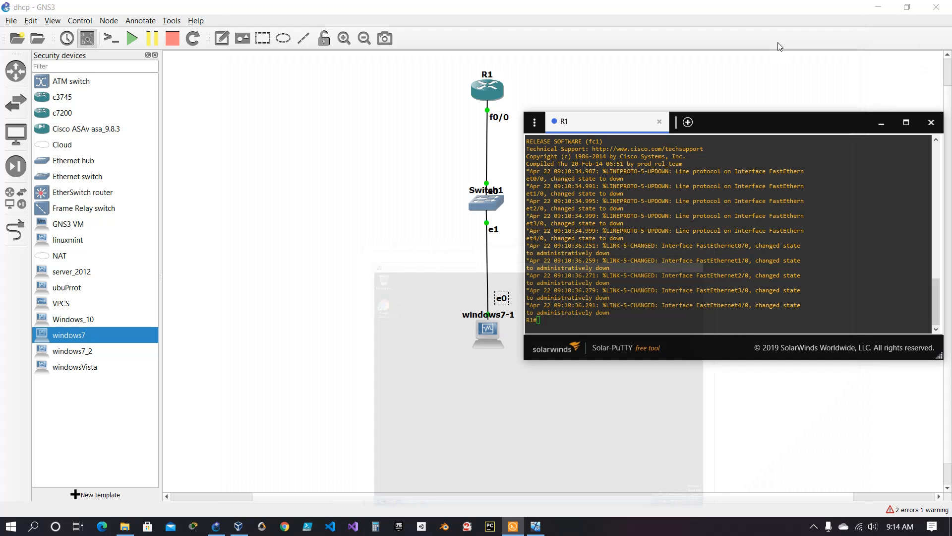
Minimize the virtual machine, return to R1's console, and enter global configuration mode with enable and conf t.
click(785, 33)
click(606, 314)
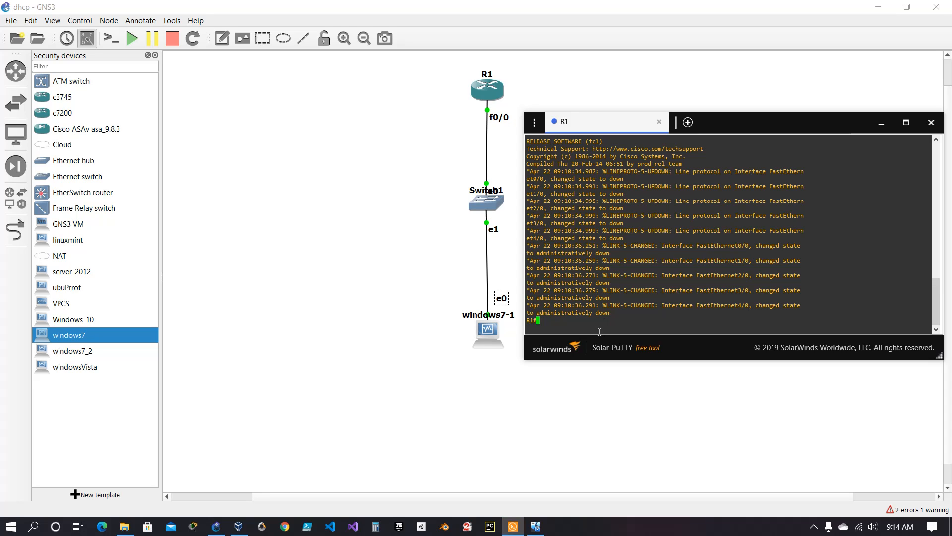
text(en)
key(Tab)
key(Return)
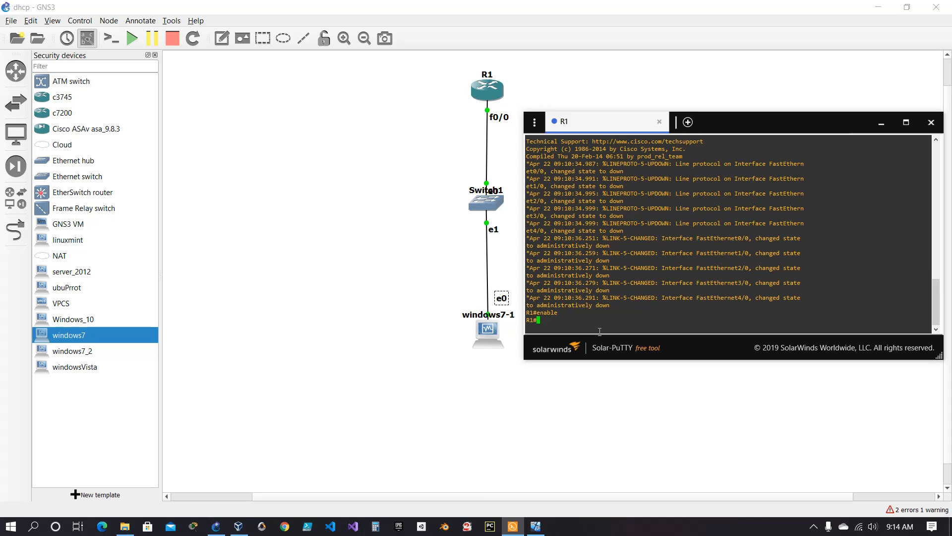
text(conf t)
key(Return)
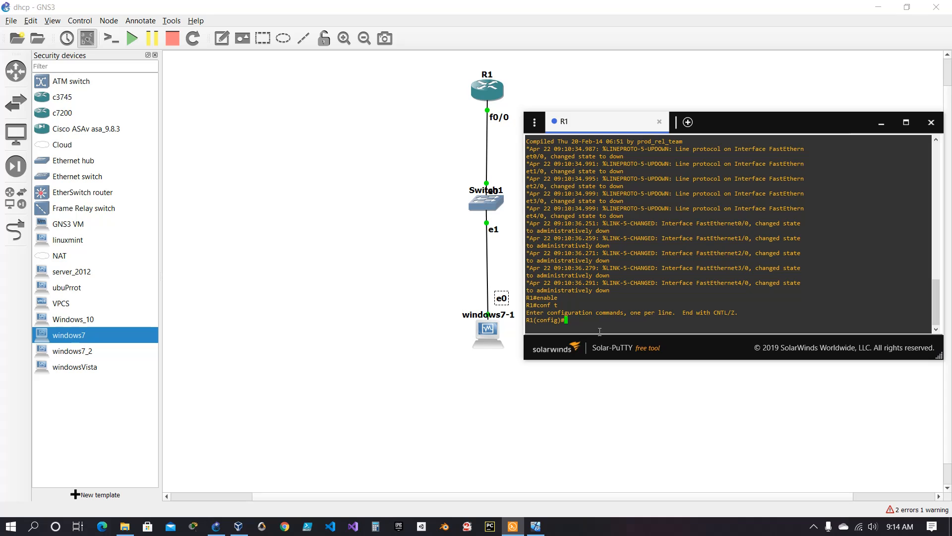
Create a DHCP pool named Accounting on R1.
text(ip dhcp pool)
text(Accounting)
key(Return)
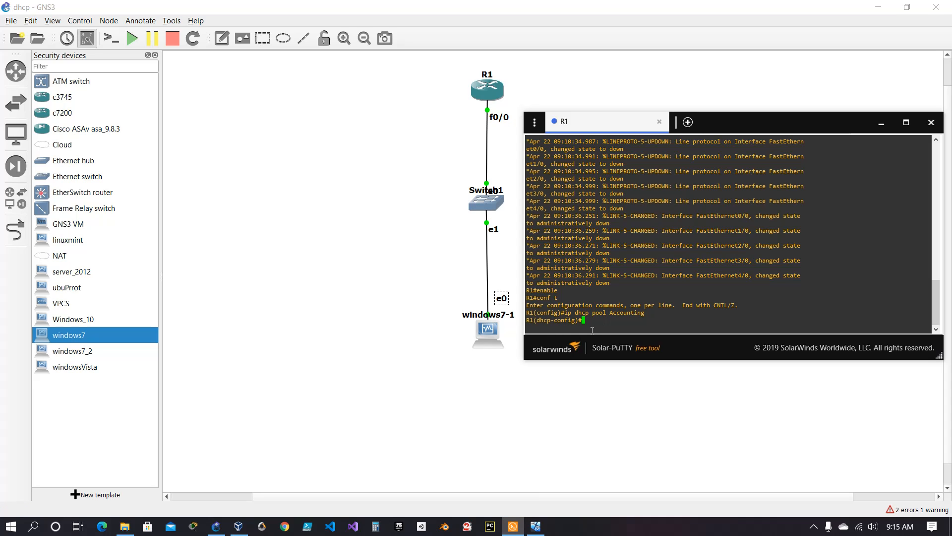
Assign the network 192.168.10.0 with mask 255.255.255.0 to the Accounting pool.
text(networkd)
key(BackSpace)
text(192.168.10.0 255.255.255.0)
key(Return)
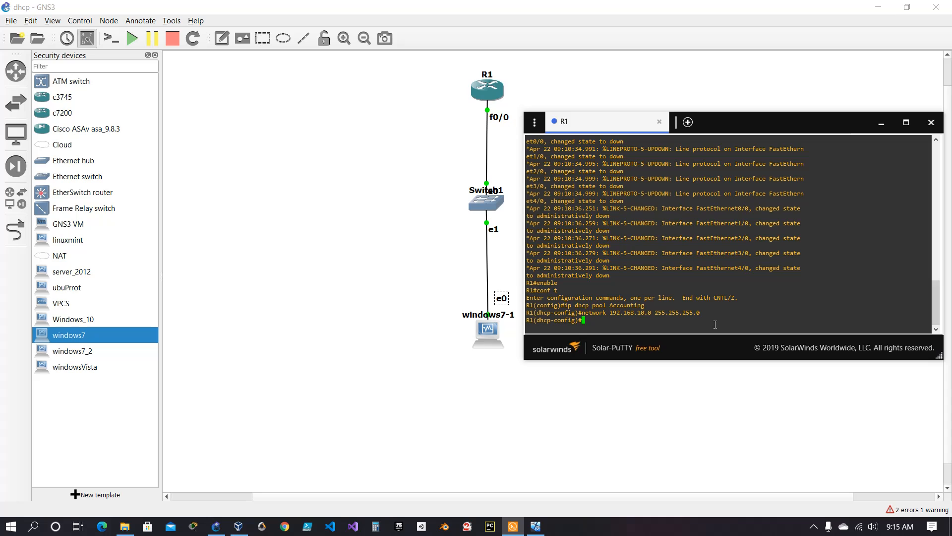
Set the Accounting pool's default router to 192.168.10.1.
text(def)
key(Tab)
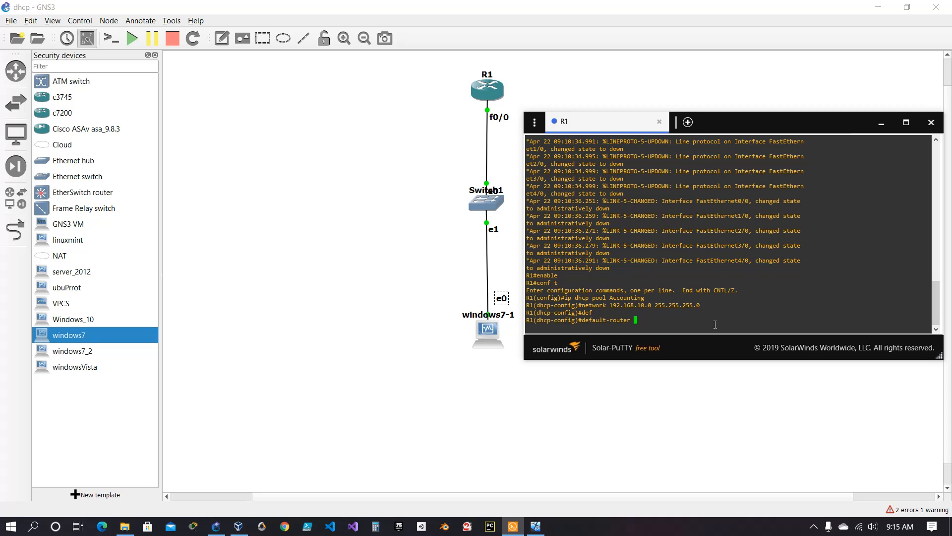
text(192)
text(.168.10.1)
key(Return)
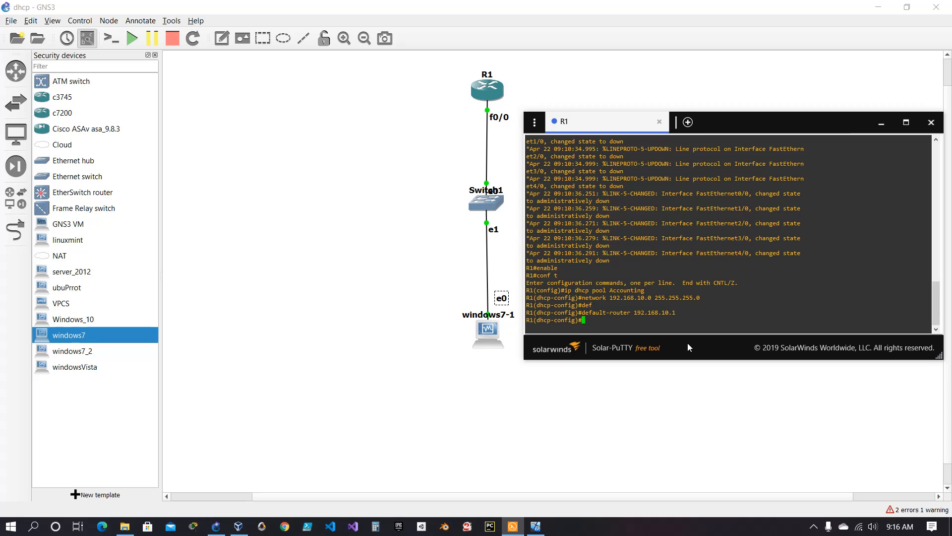
Set the Accounting pool's DNS server to 8.8.8.8.
text(dn)
key(Tab)
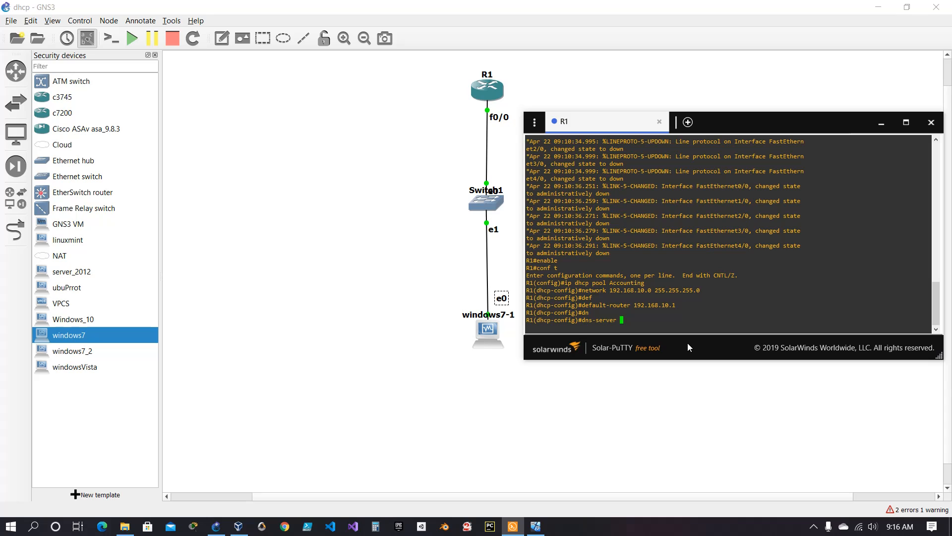
text(8.8.8.8)
key(Return)
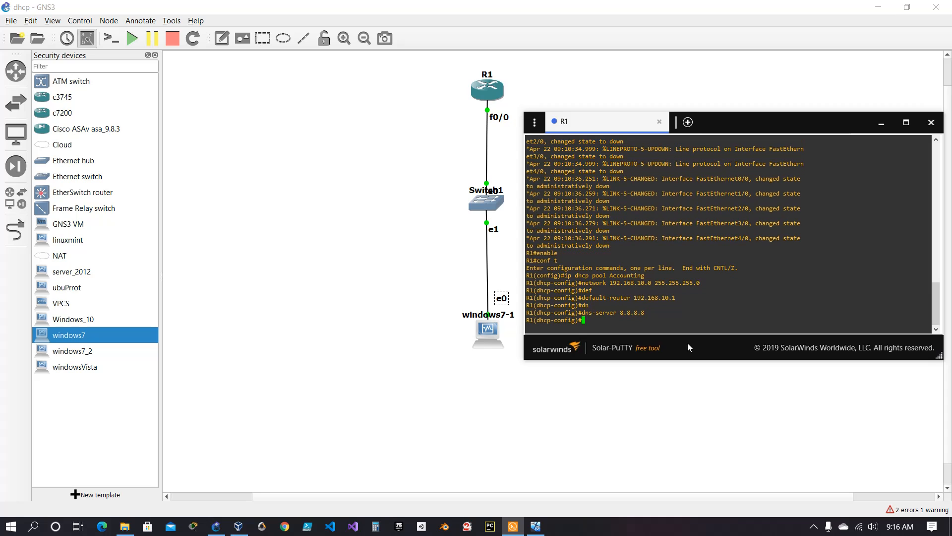
Leave DHCP configuration and return R1 to privileged mode with the end command.
text(do wr)
key(BackSpace)
key(BackSpace)
key(BackSpace)
key(BackSpace)
key(BackSpace)
text(exi)
key(BackSpace)
key(BackSpace)
key(BackSpace)
text(end)
key(Return)
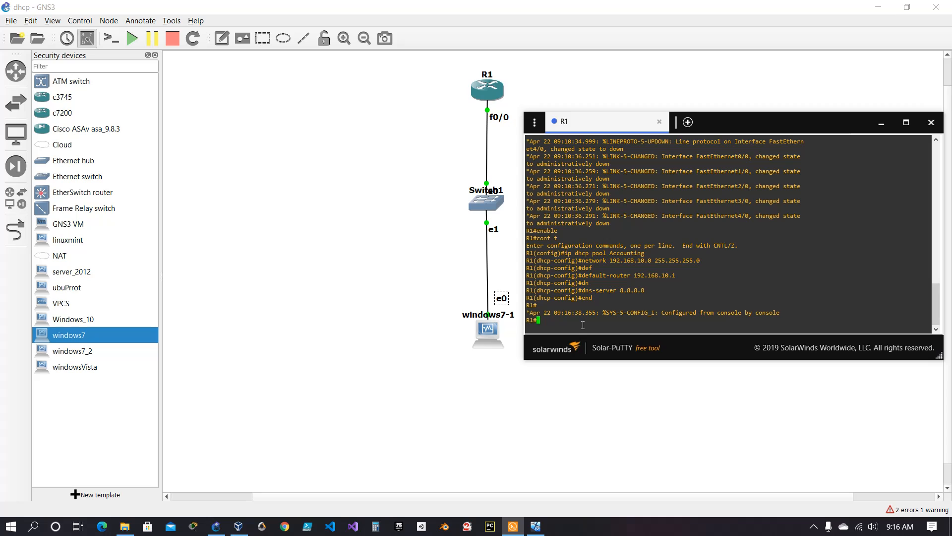
Copy running-config to startup-config, accept the default filename and NVRAM overwrite, and save once more with wr.
text(copy runn)
key(Tab)
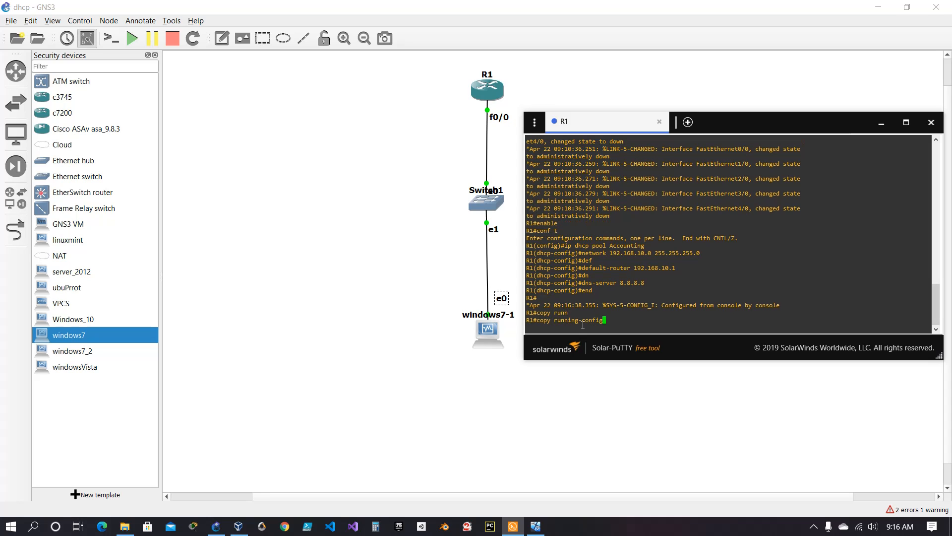
text(s)
key(Tab)
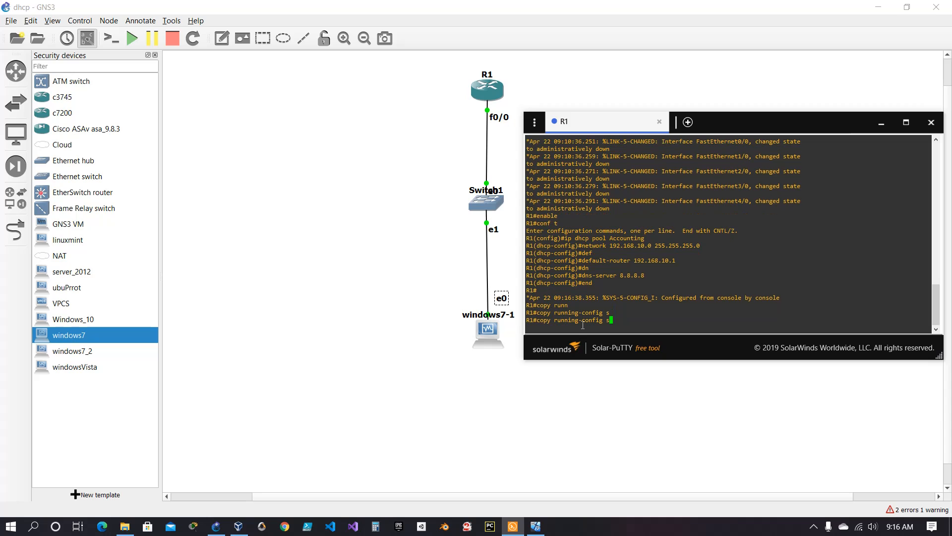
key(BackSpace)
text(?)
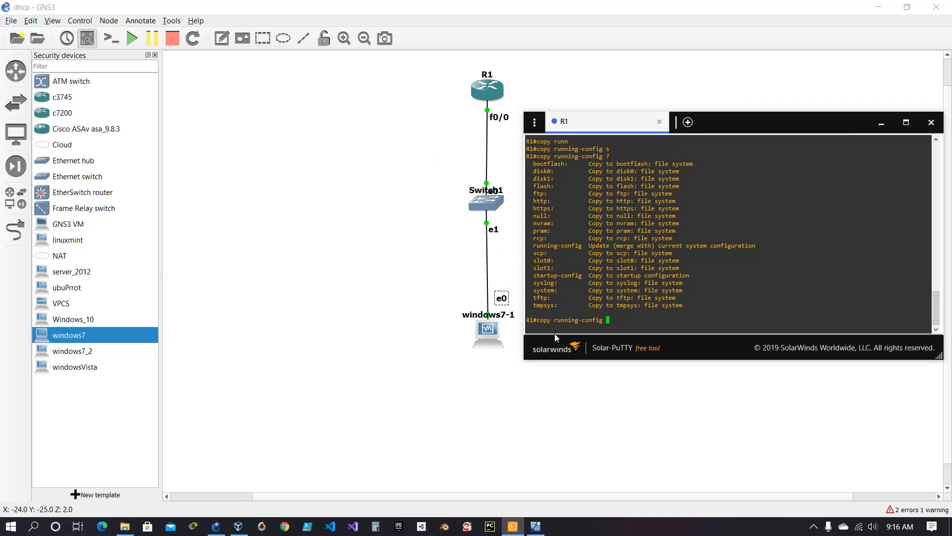
text(stau)
text(r)
key(Tab)
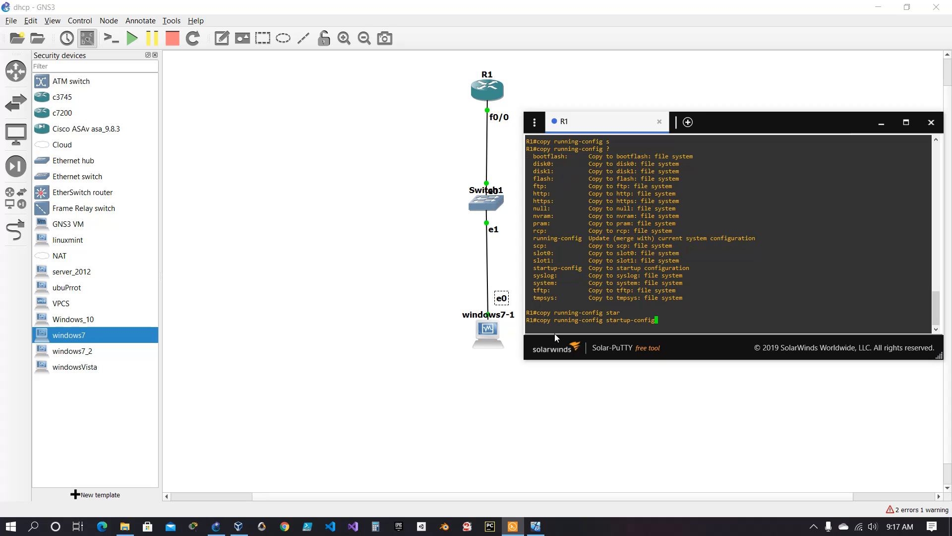
key(Return)
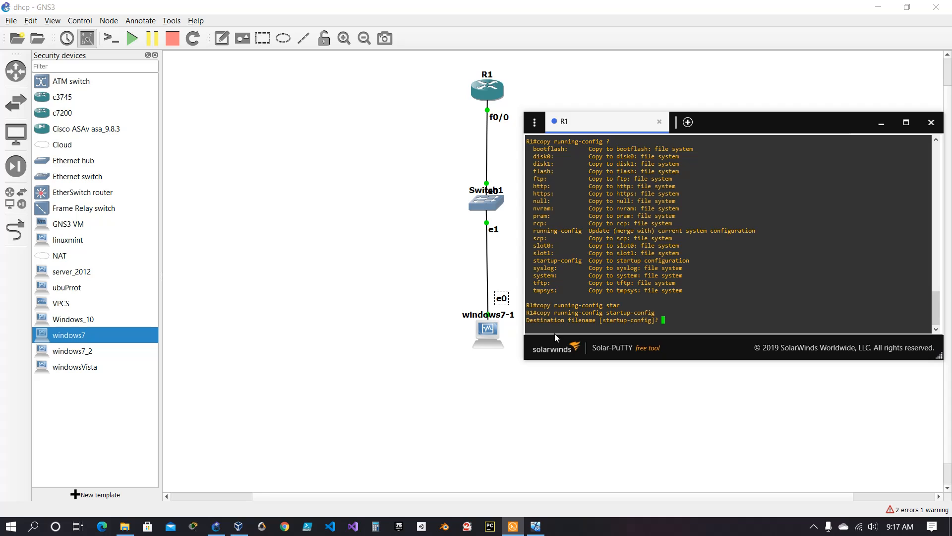
key(Return)
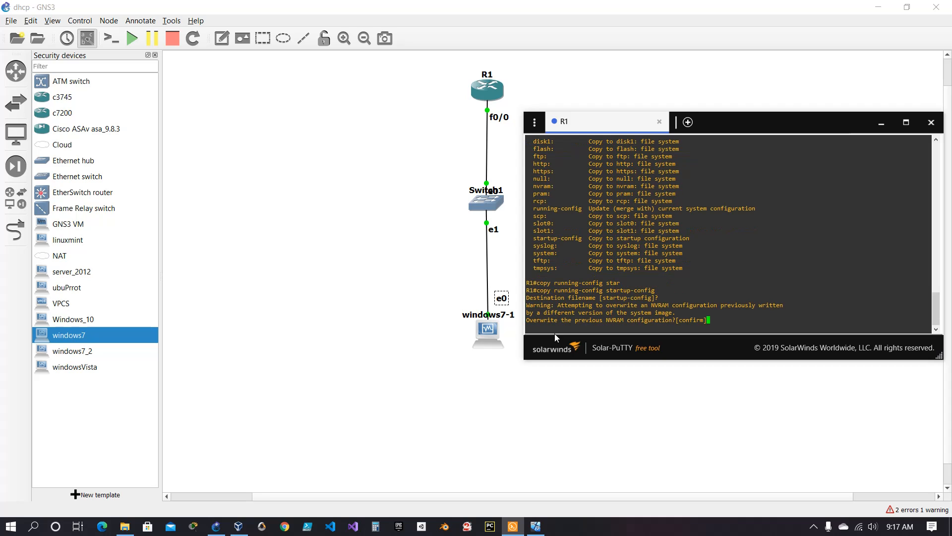
text(y)
key(Return)
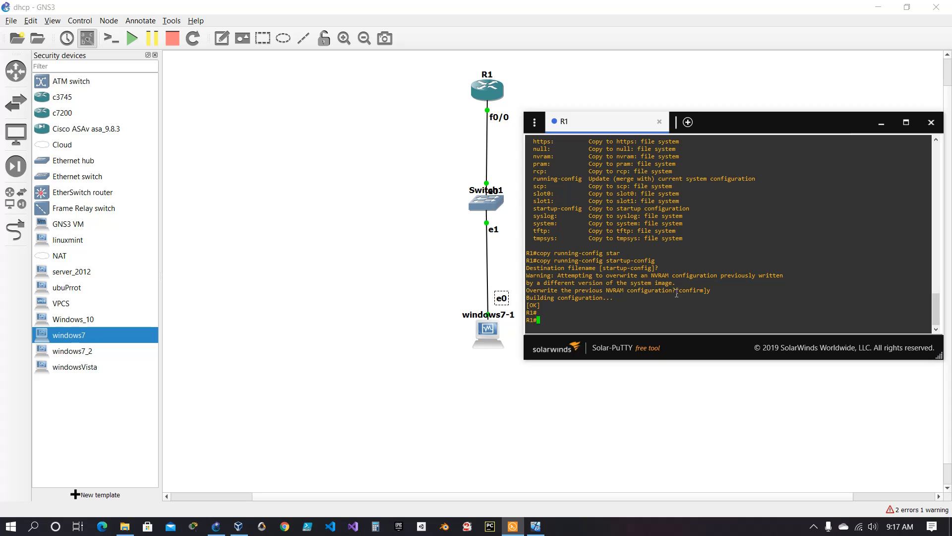
text(wr)
key(Return)
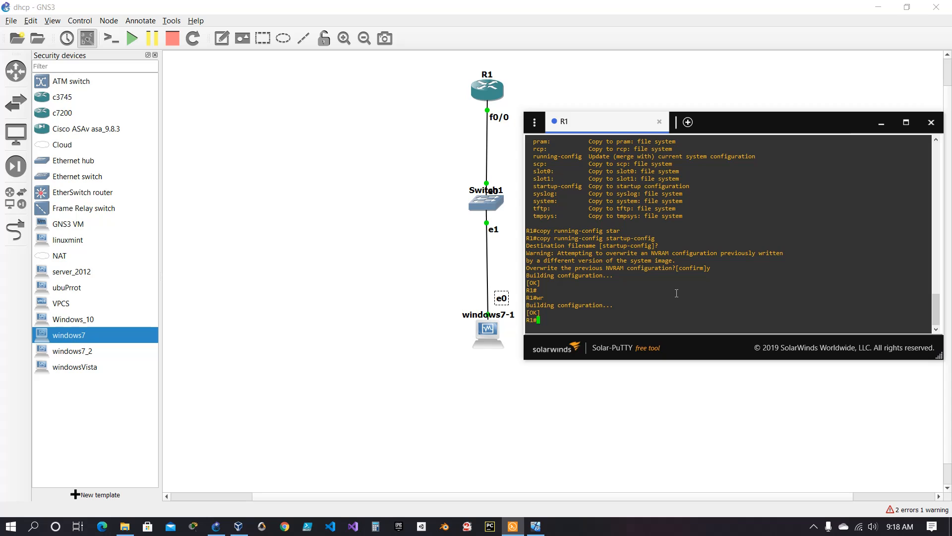
Enter R1's global configuration mode again and save the configuration from there with do wr.
text(conf t)
key(Return)
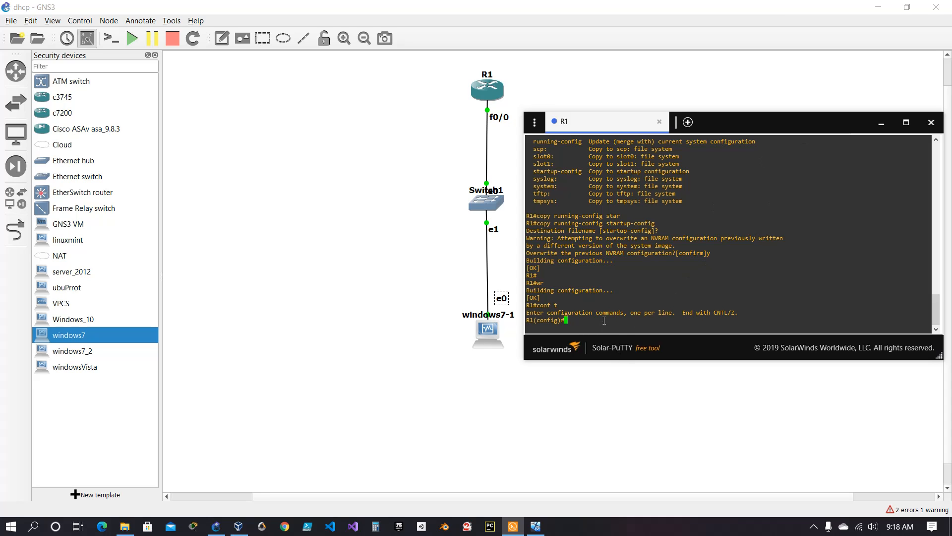
text(do)
text(copy)
key(Tab)
key(BackSpace)
key(BackSpace)
key(BackSpace)
key(BackSpace)
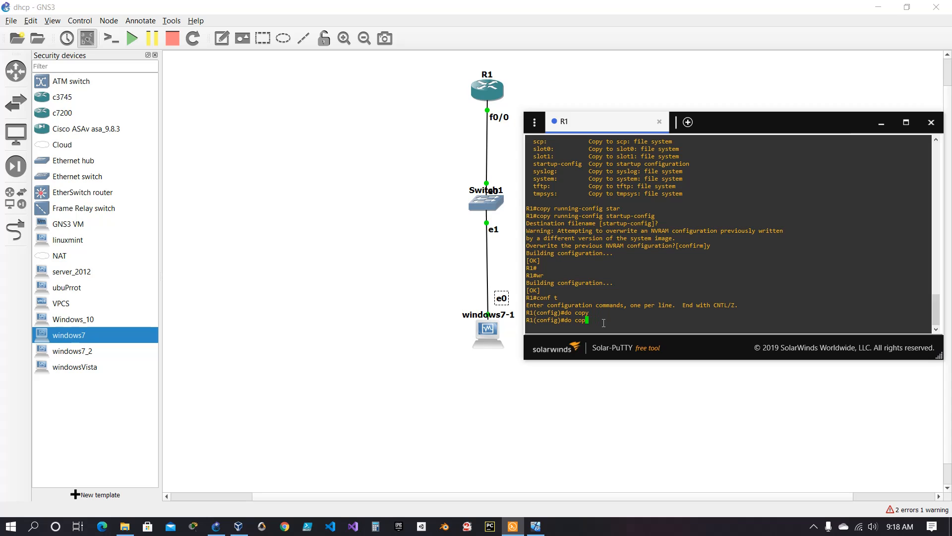
key(BackSpace)
text(wer)
key(BackSpace)
key(Return)
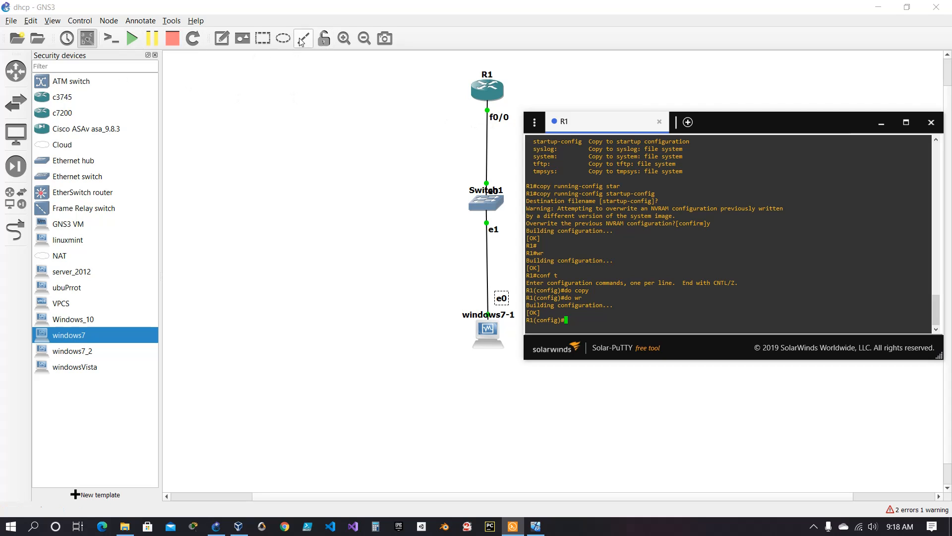
Add a text note reading DG 192.168.10.1/24 to the topology beside R1's f0/0 interface.
click(228, 43)
click(378, 111)
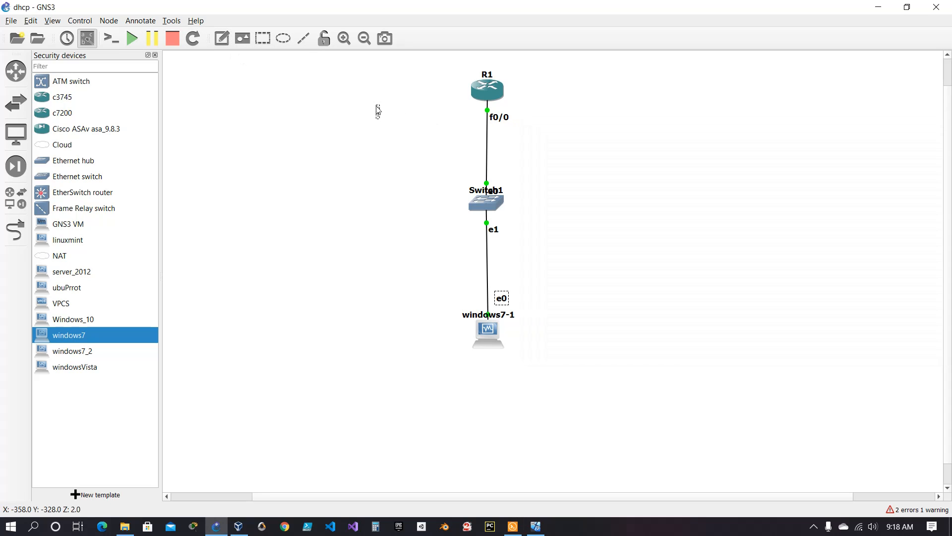
text(DG 192.16)
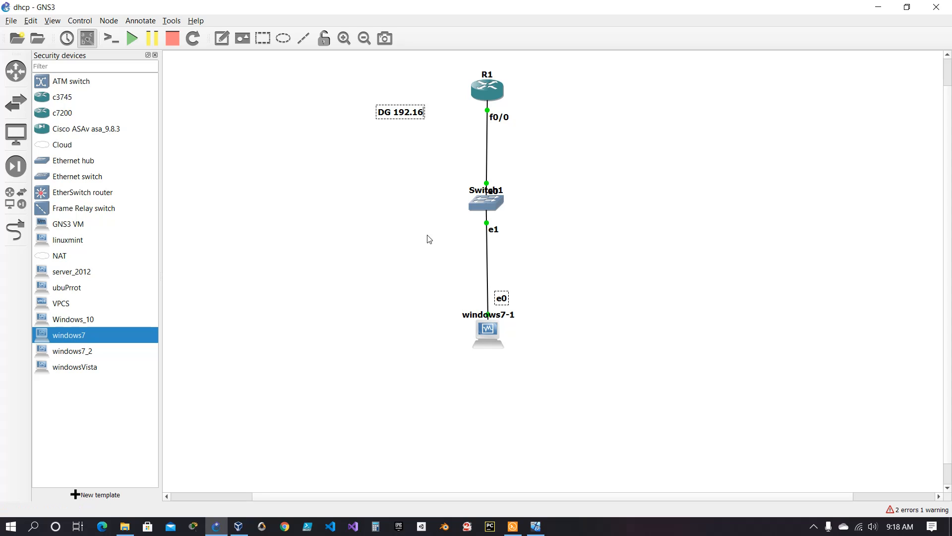
text(8.10.1/24)
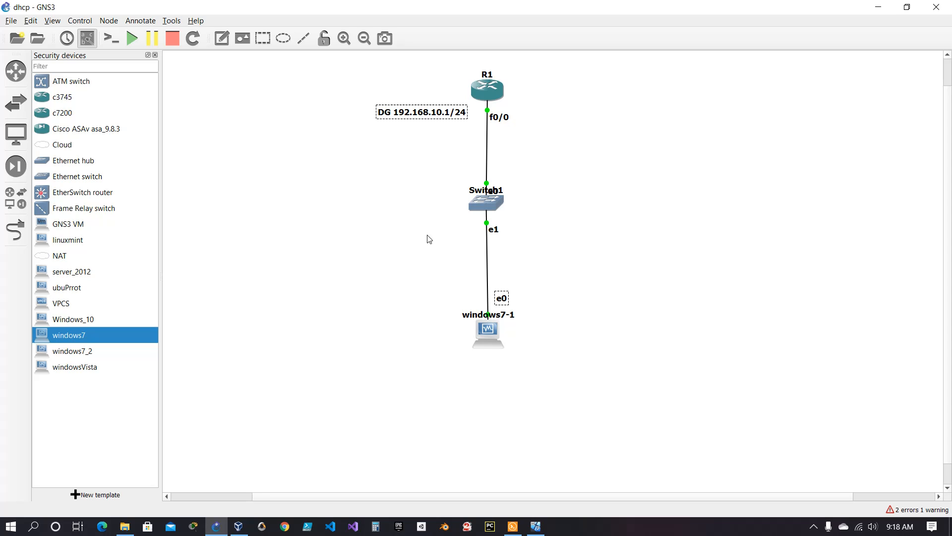
Return to R1's console and enter interface configuration mode for f0/0.
click(521, 525)
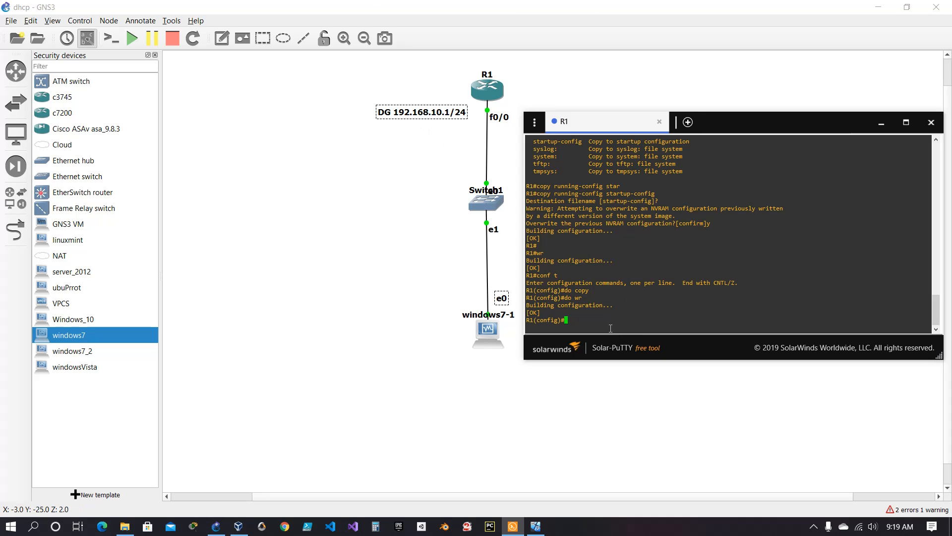
text(INT)
key(BackSpace)
key(BackSpace)
key(BackSpace)
text(interface)
key(BackSpace)
key(BackSpace)
key(BackSpace)
key(BackSpace)
key(BackSpace)
key(BackSpace)
key(BackSpace)
key(BackSpace)
key(BackSpace)
text(int f0/0)
key(Return)
Assign IP address 192.168.10.1 with mask 255.255.255.0 to R1's f0/0 interface.
text(i)
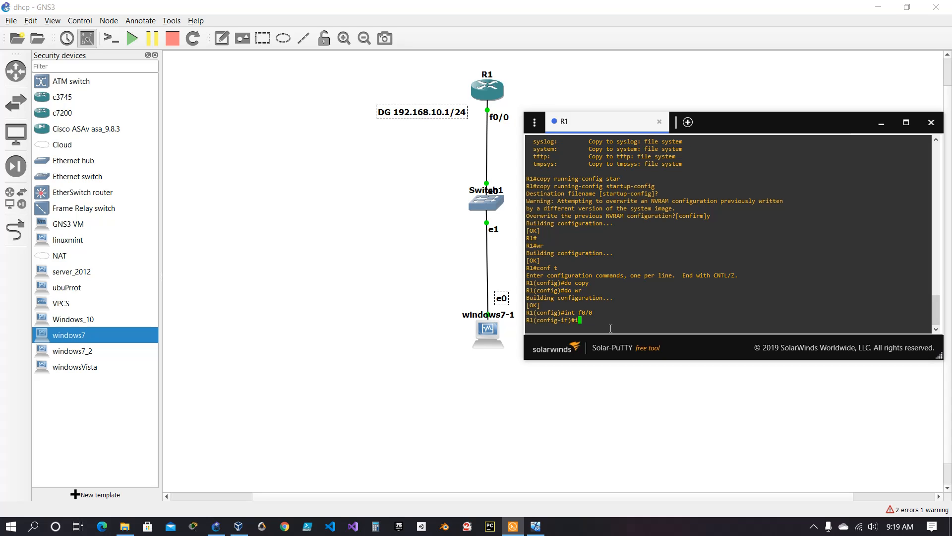
text(p address 192.168.10.1 255.255.255.0)
key(Return)
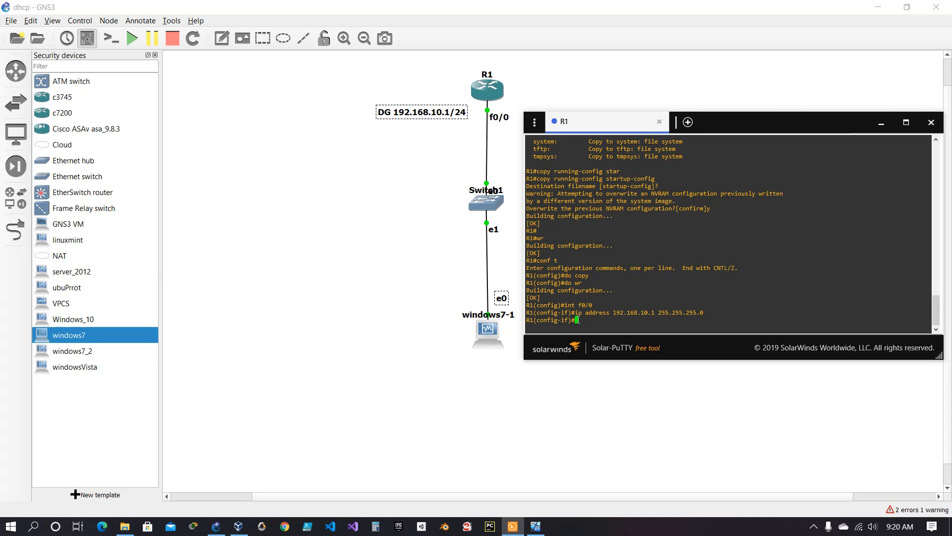
Enable R1's f0/0 interface with the no shut command.
text(no shutdownn)
key(BackSpace)
key(BackSpace)
text(n)
key(BackSpace)
key(BackSpace)
key(BackSpace)
key(BackSpace)
key(Return)
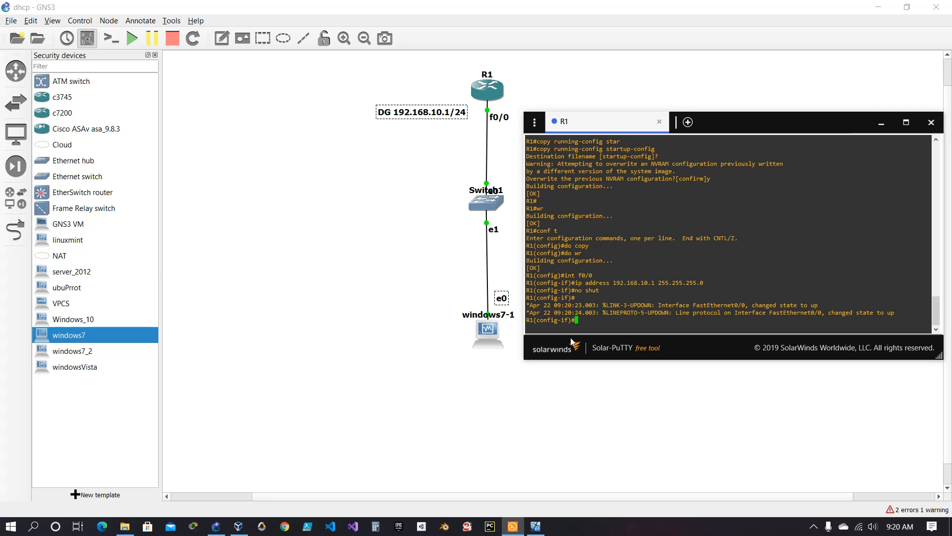
text(shutdown)
Disable f0/0 using shutdown and its short form shut, and re-enable it with no shut.
key(Return)
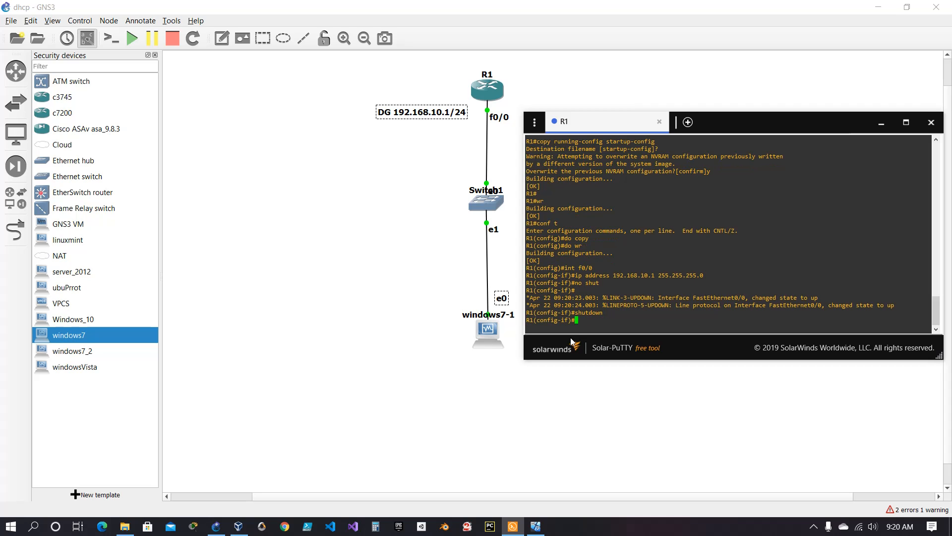
text(shut)
key(Return)
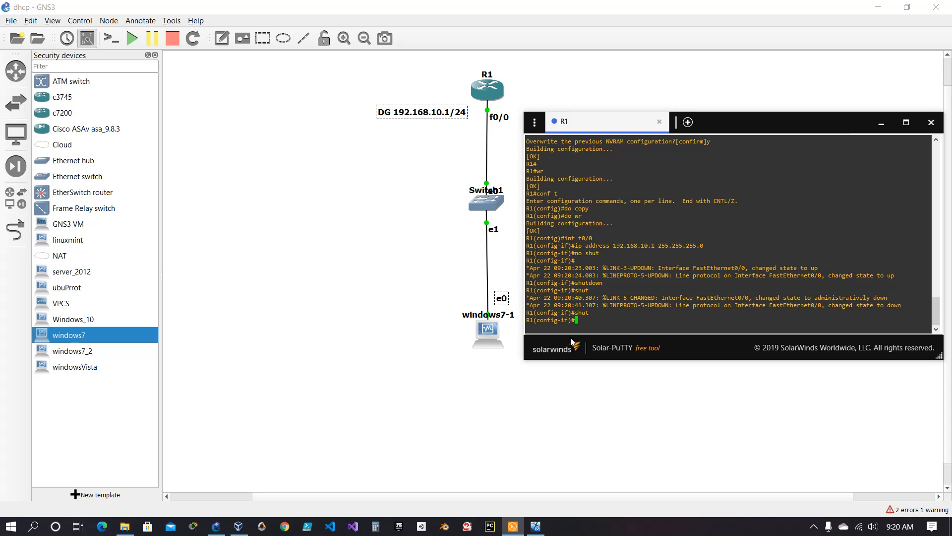
text(no shut)
key(Return)
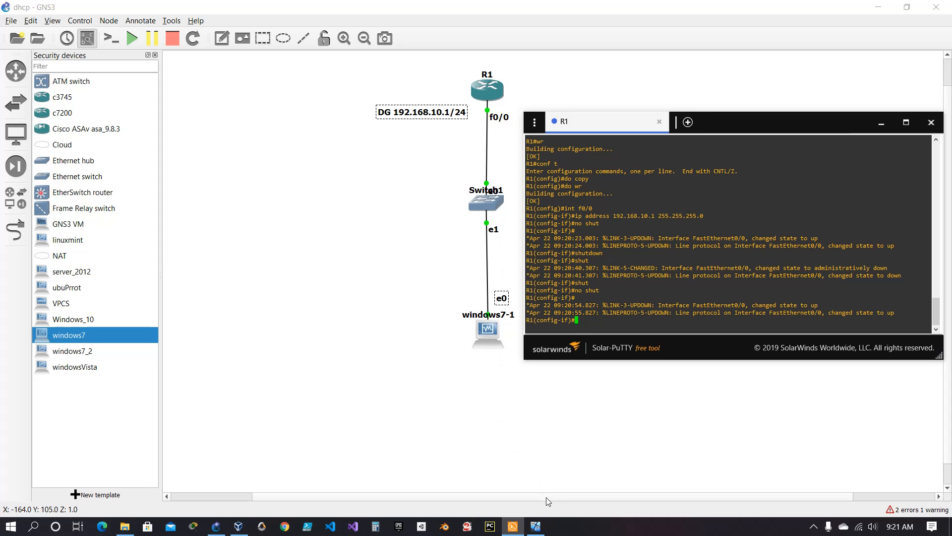
Switch to the Windows 7 virtual machine, set its network location to Work network and close the location dialog.
click(536, 526)
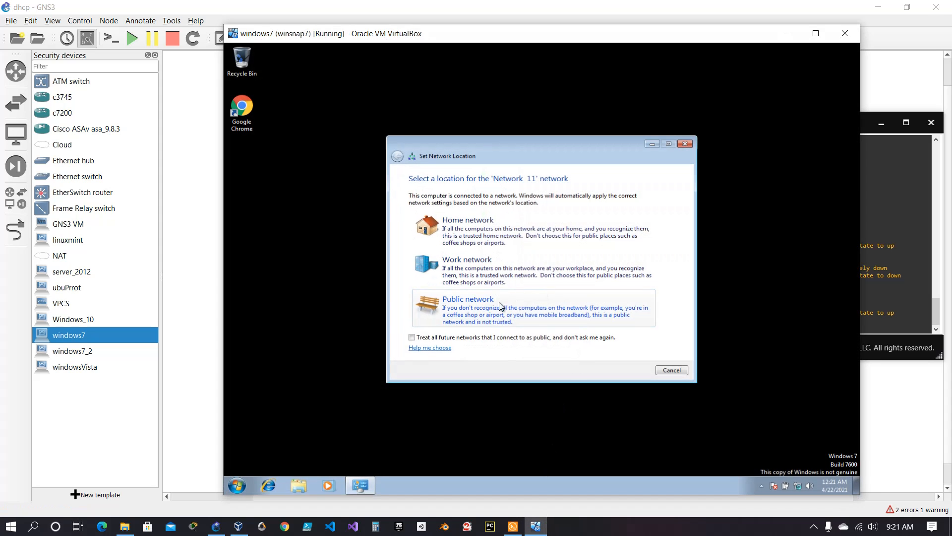
click(481, 276)
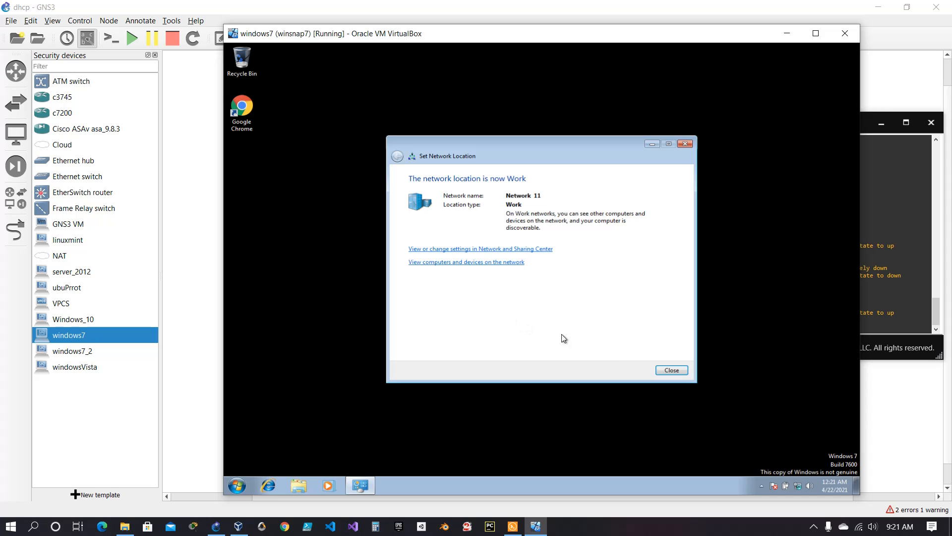
click(670, 370)
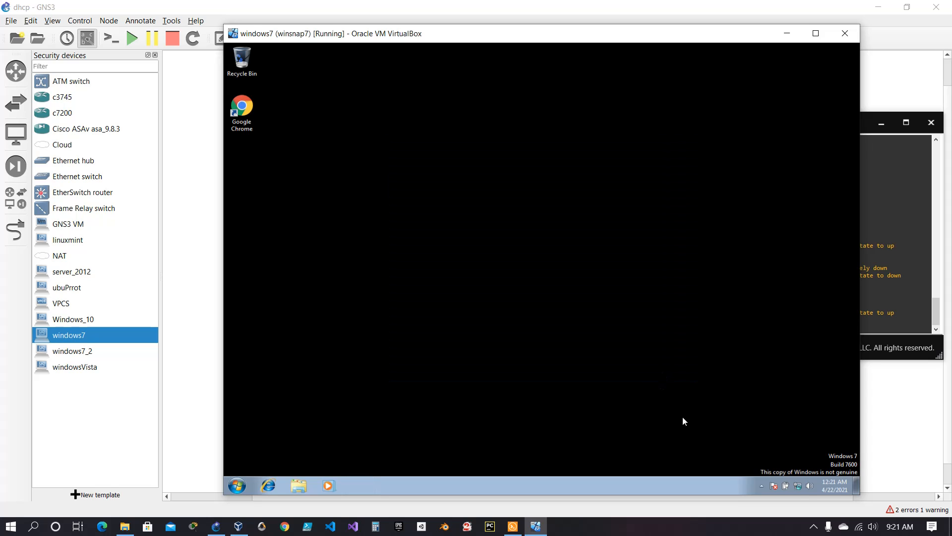
Open a Command Prompt in Windows 7 and run ipconfig to check the client's address settings.
mouse_move(802, 489)
click(237, 486)
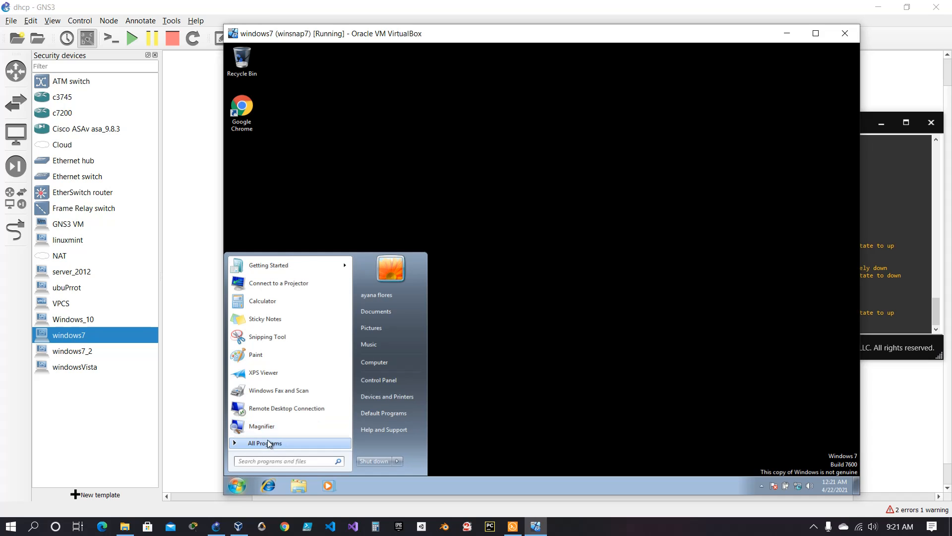
text(cmd)
key(Return)
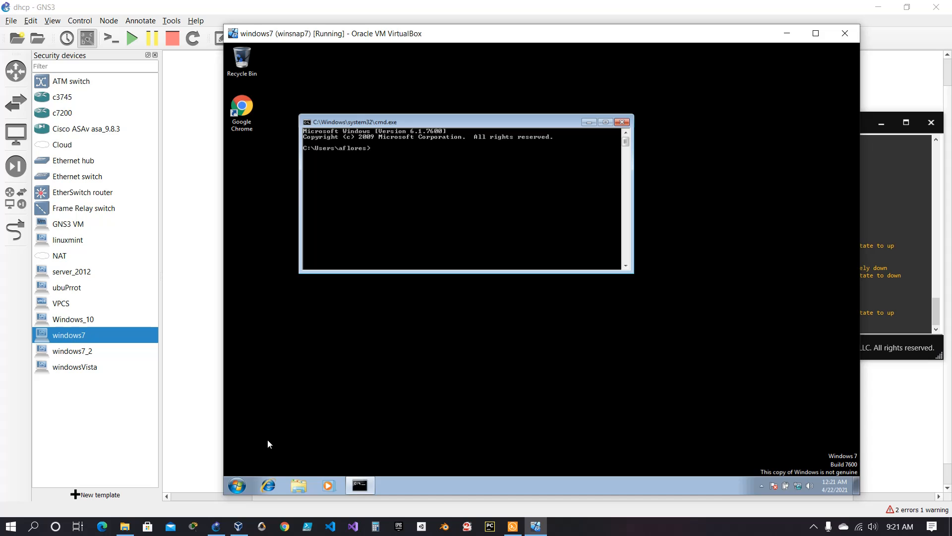
text(ipconfig)
key(Return)
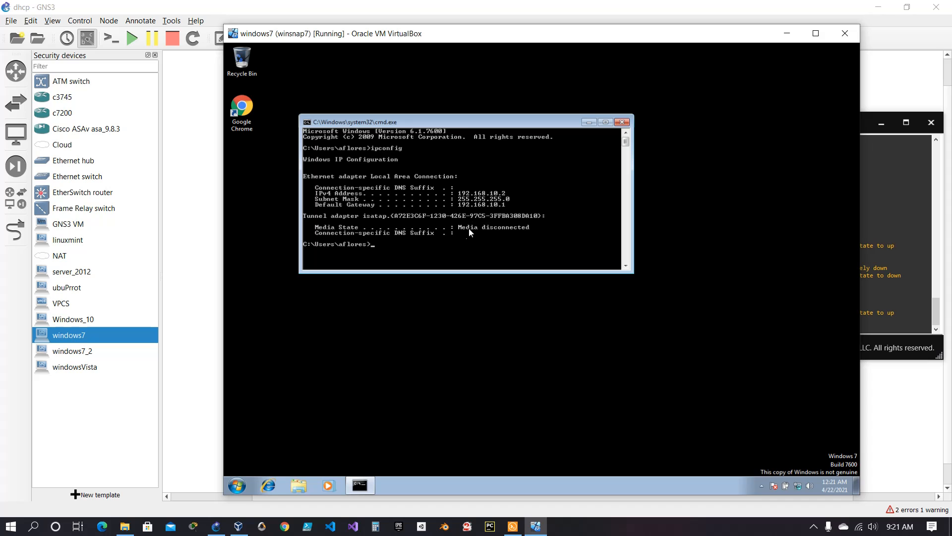
Reposition the Command Prompt and VM windows, ping the gateway 192.168.10.1 continuously with -t, and stop the ping.
drag(475, 123, 656, 78)
drag(580, 37, 575, 149)
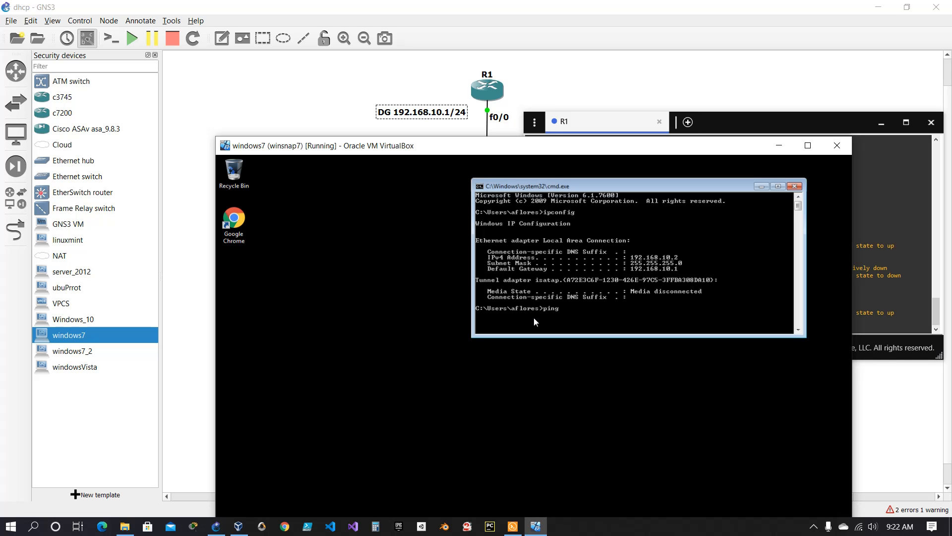
text(-t 192.168.10.1)
key(Return)
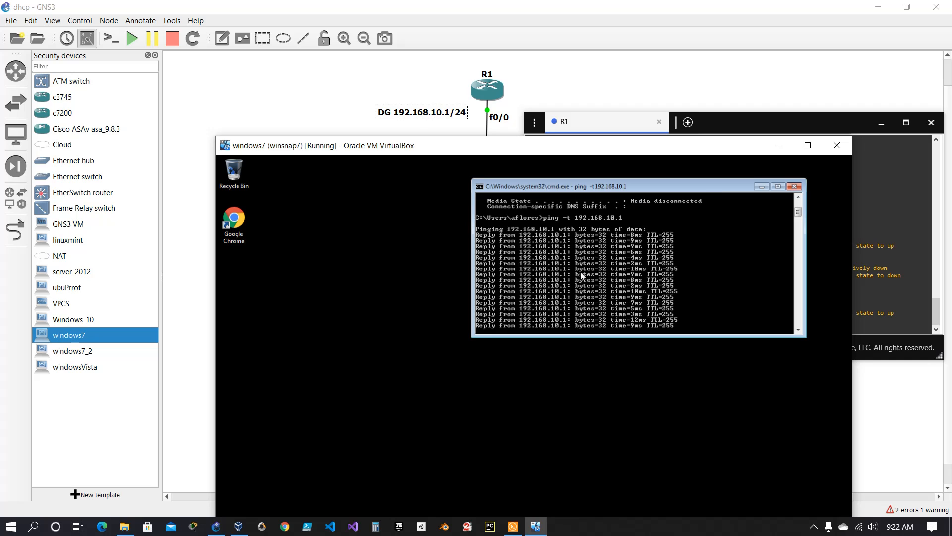
key(ctrl+c)
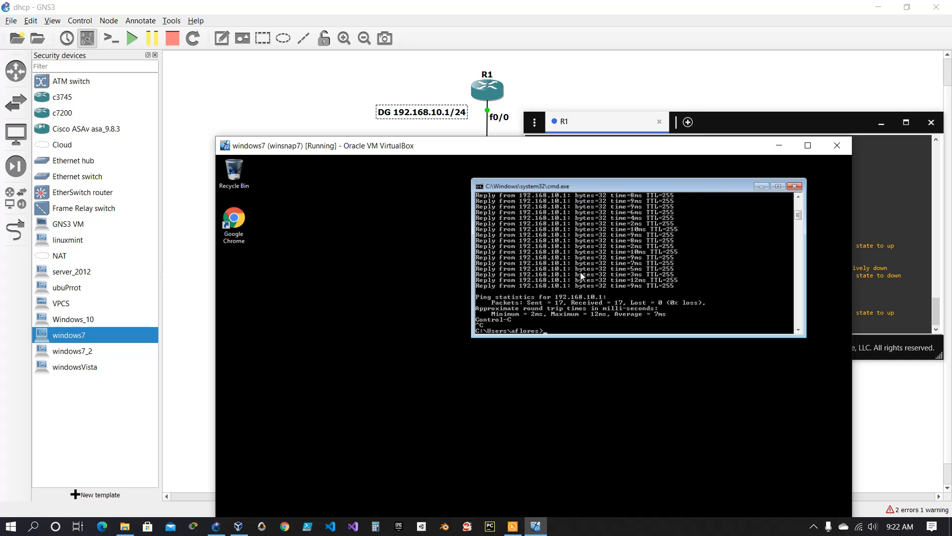
Try to ping the gateway ten times using the -c option.
text(ping -c)
text(10 192.169)
text(6)
key(BackSpace)
text(8)
key(Return)
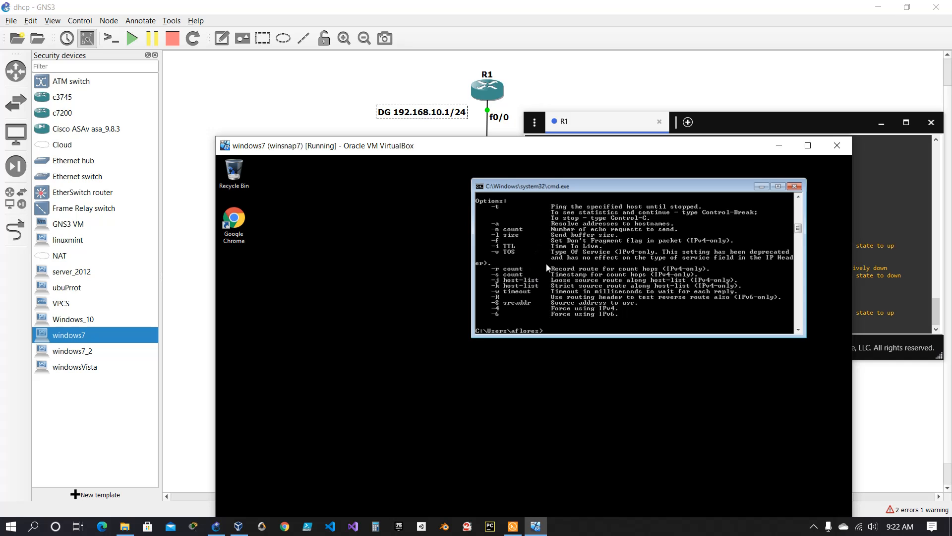
Replace -c with -n in the recalled command and run ping -n 10 192.168.10.1.
key(Up)
key(Left)
key(Left)
key(Left)
key(Left)
key(Left)
key(Left)
key(Left)
key(Left)
key(Left)
key(Left)
key(Left)
key(Left)
key(Left)
key(Left)
key(Left)
key(Delete)
text(n)
key(Return)
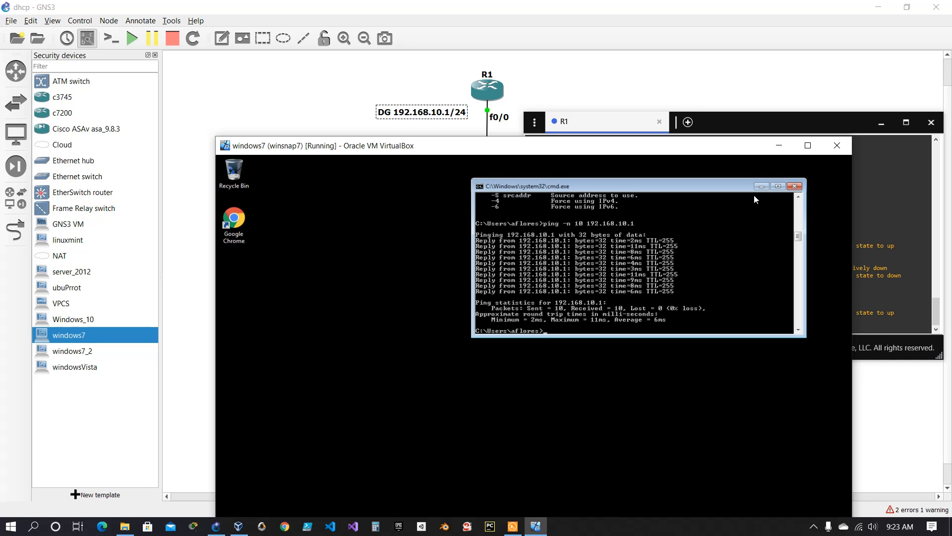
Close the Command Prompt and minimize the Windows 7 VM and R1 console windows to reveal the topology.
click(795, 186)
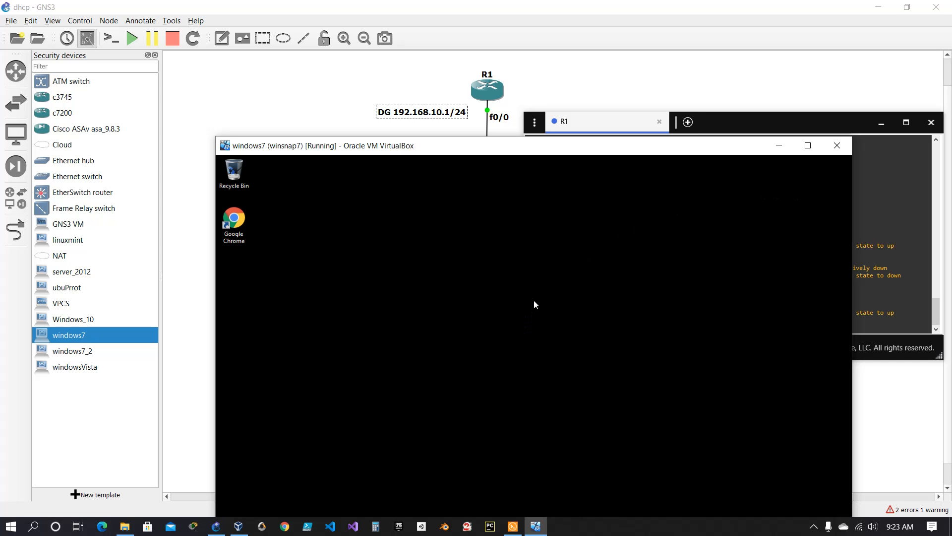
click(779, 146)
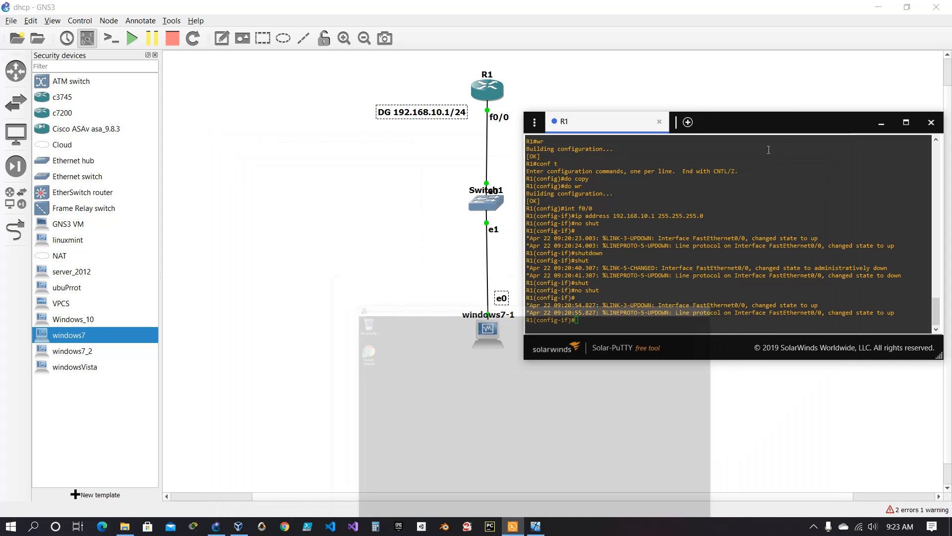
click(880, 120)
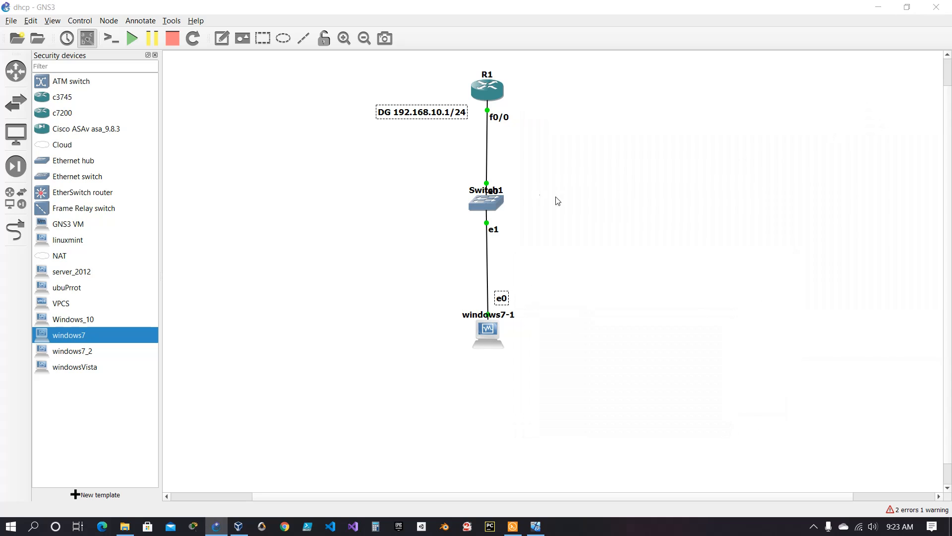
Nudge Switch1, shift the DG 192.168.10.1/24 note slightly lower and move R1 a little higher in the topology.
mouse_move(484, 203)
mouse_down()
mouse_move(486, 212)
mouse_move(484, 202)
mouse_up()
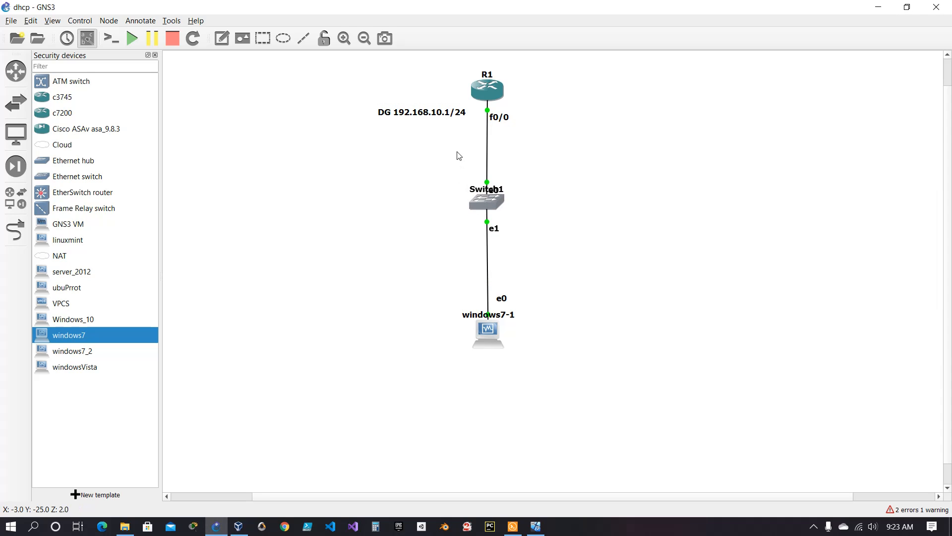
drag(436, 113, 442, 120)
drag(474, 91, 472, 80)
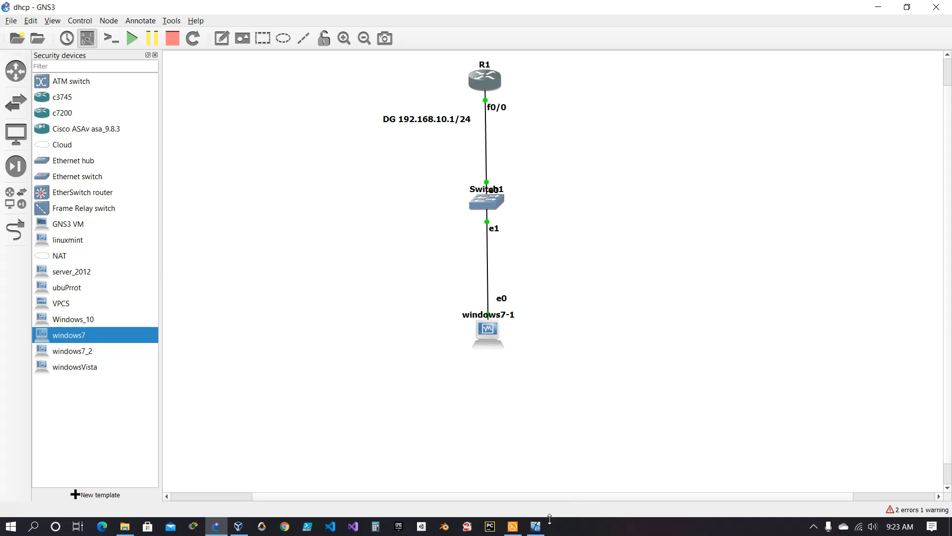
click(814, 526)
click(838, 504)
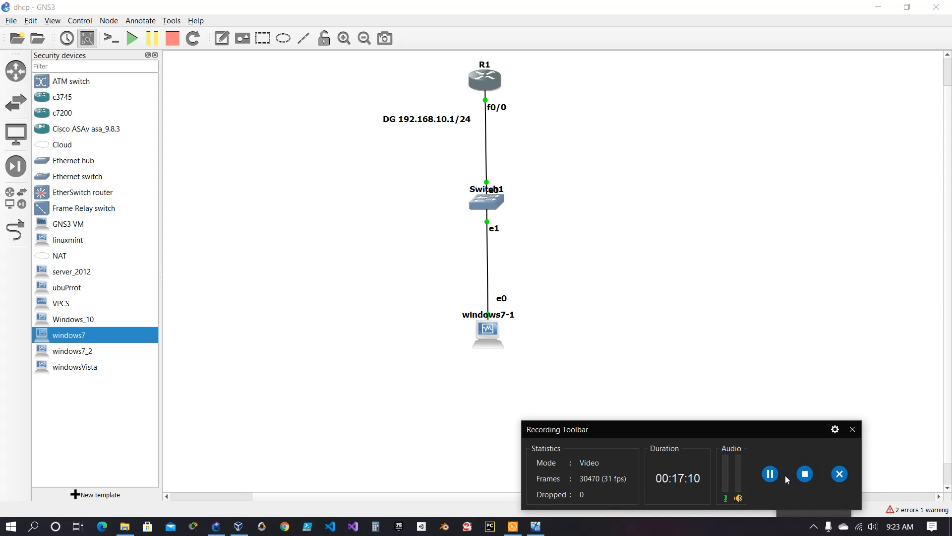